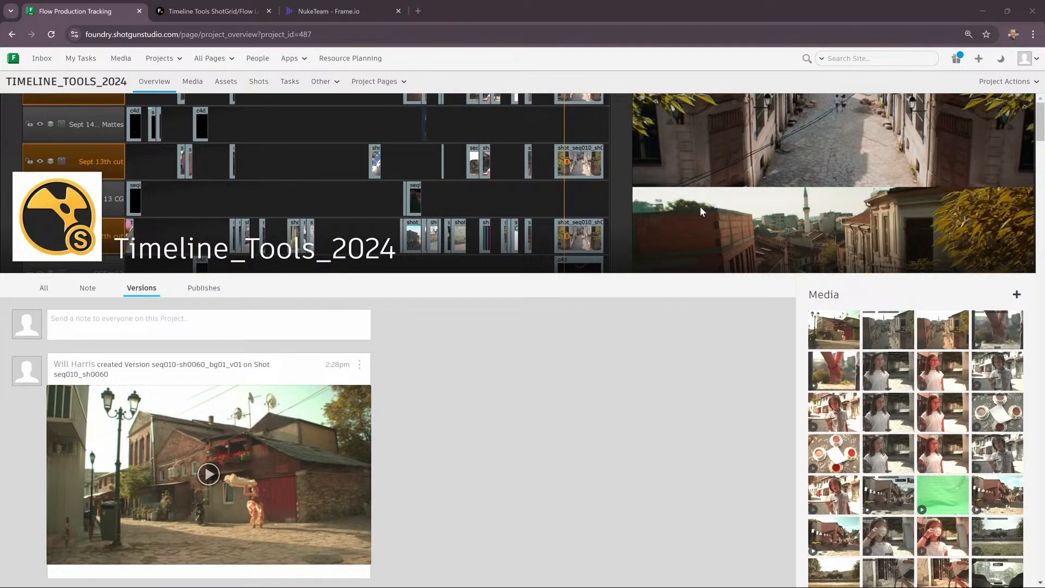
# Look over the Timeline_Tools_2024 project's latest versions and media, and open its Shots page
pyautogui.scroll(-3, 849, 374)
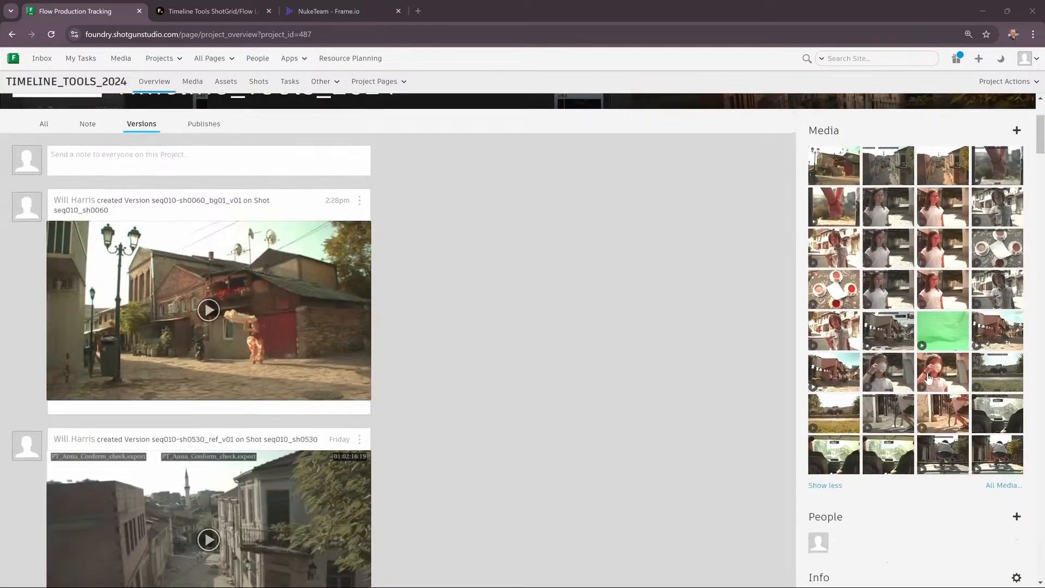
pyautogui.scroll(2, 759, 343)
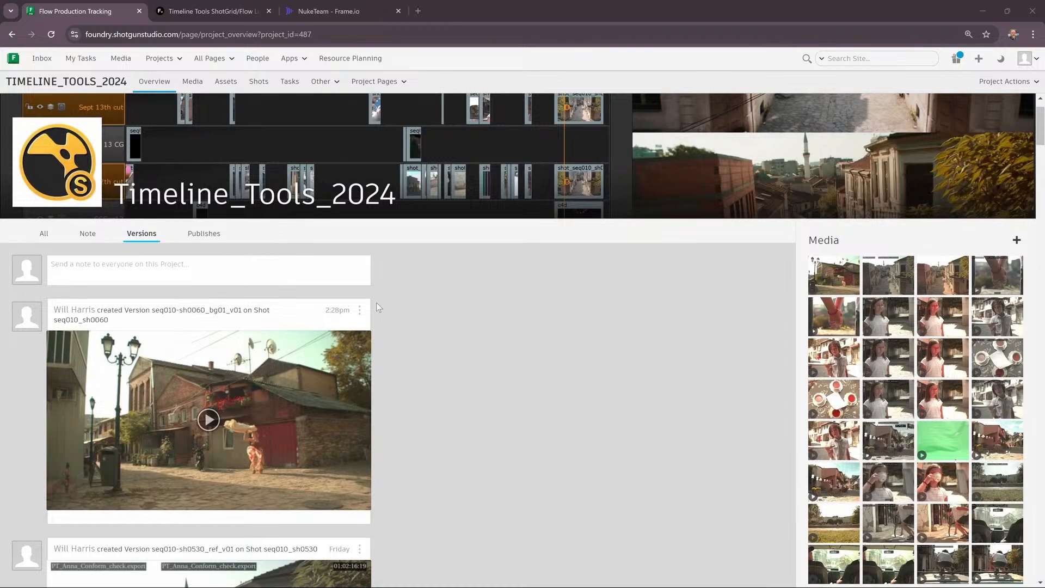
pyautogui.click(265, 83)
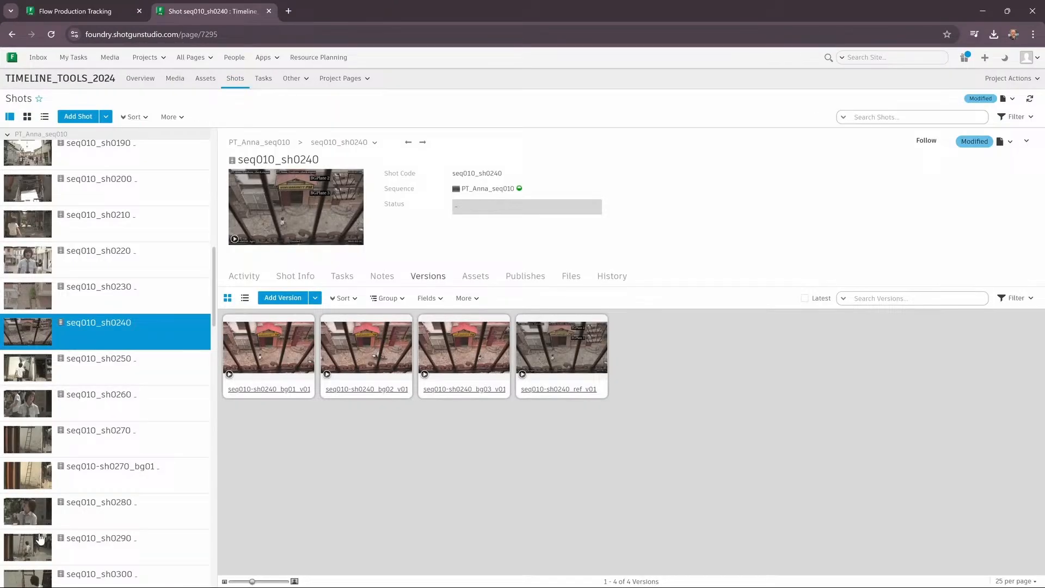
# View the versions of shots seq010_sh0360, seq010_sh0370 and seq010_sh0350 in turn
pyautogui.scroll(-5, 40, 539)
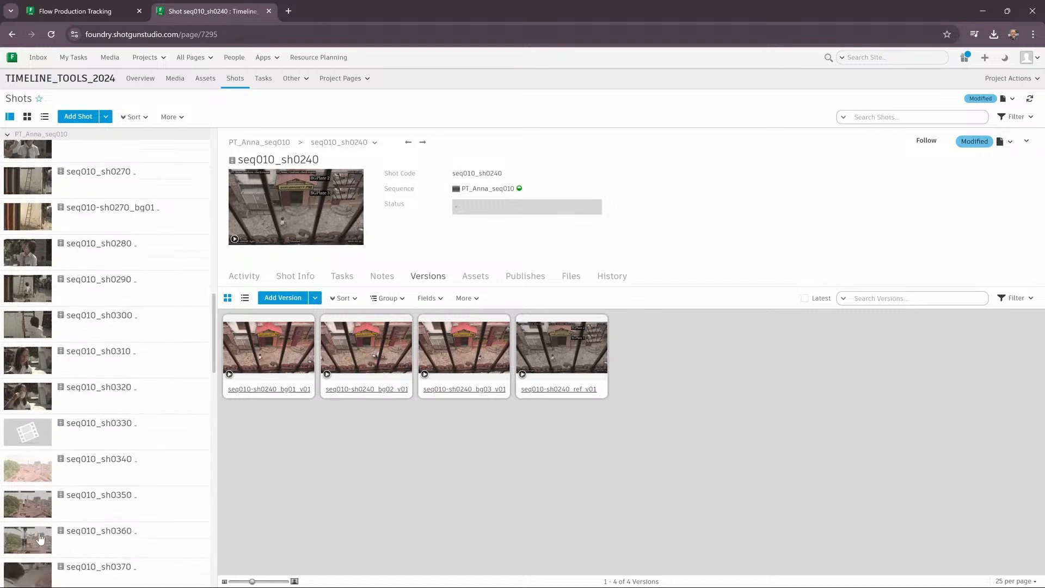
pyautogui.scroll(-1, 39, 539)
pyautogui.click(32, 528)
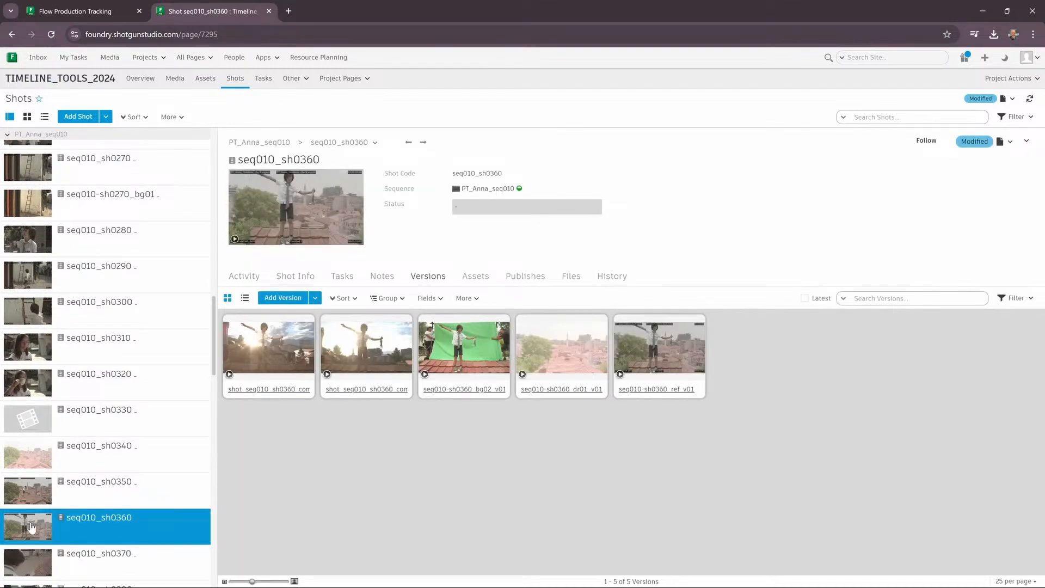
pyautogui.click(35, 568)
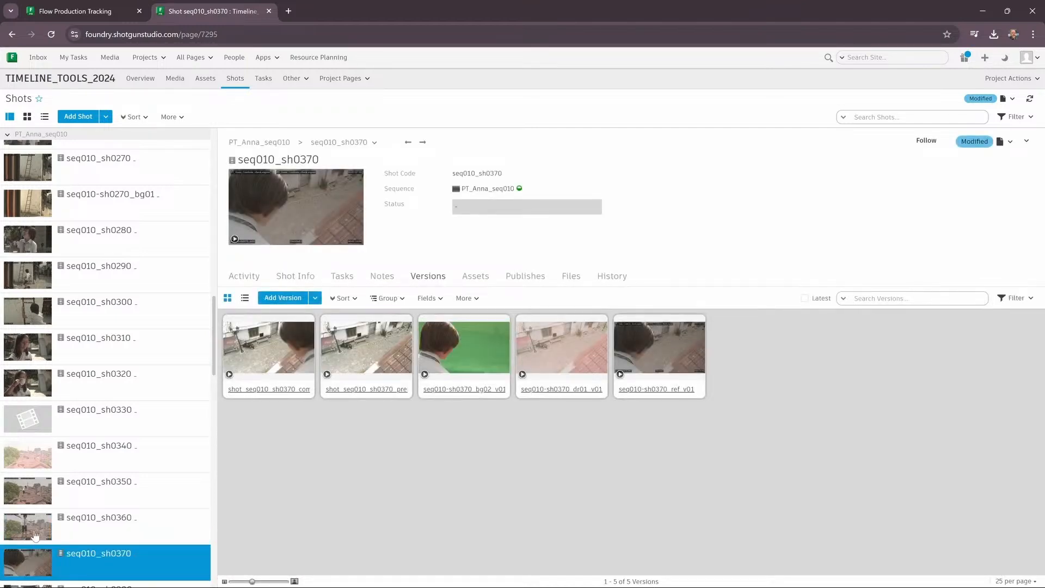
pyautogui.click(34, 499)
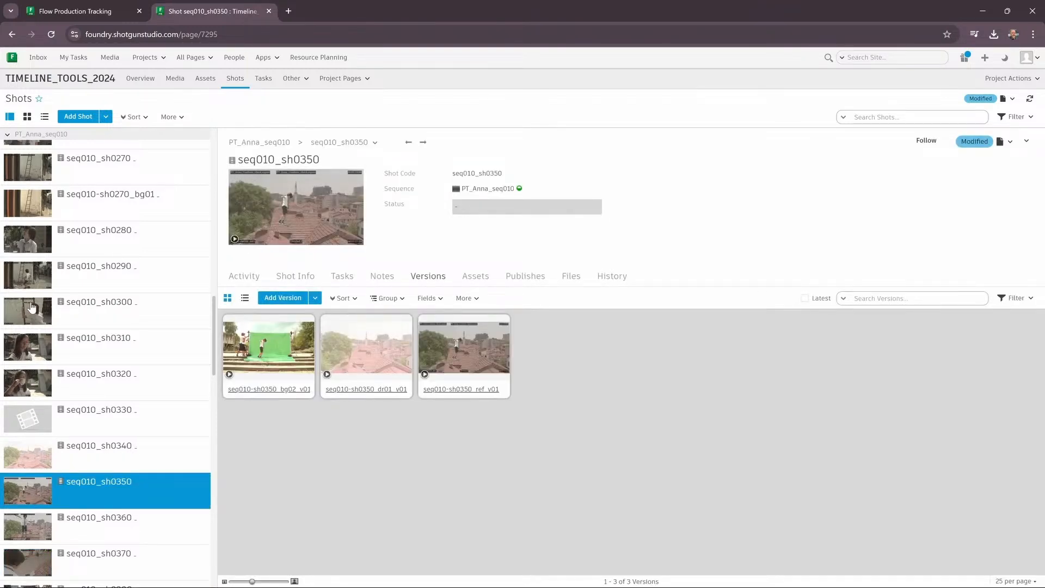
# Browse the shot thumbnails of the PT_Anna_seq010 sequence
pyautogui.scroll(-2, 32, 308)
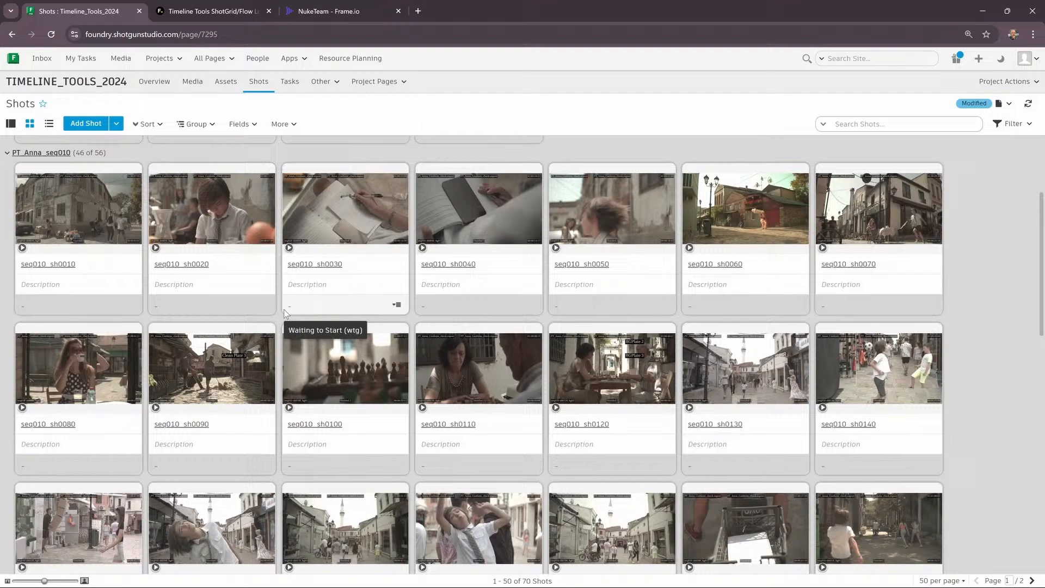
pyautogui.scroll(-5, 283, 309)
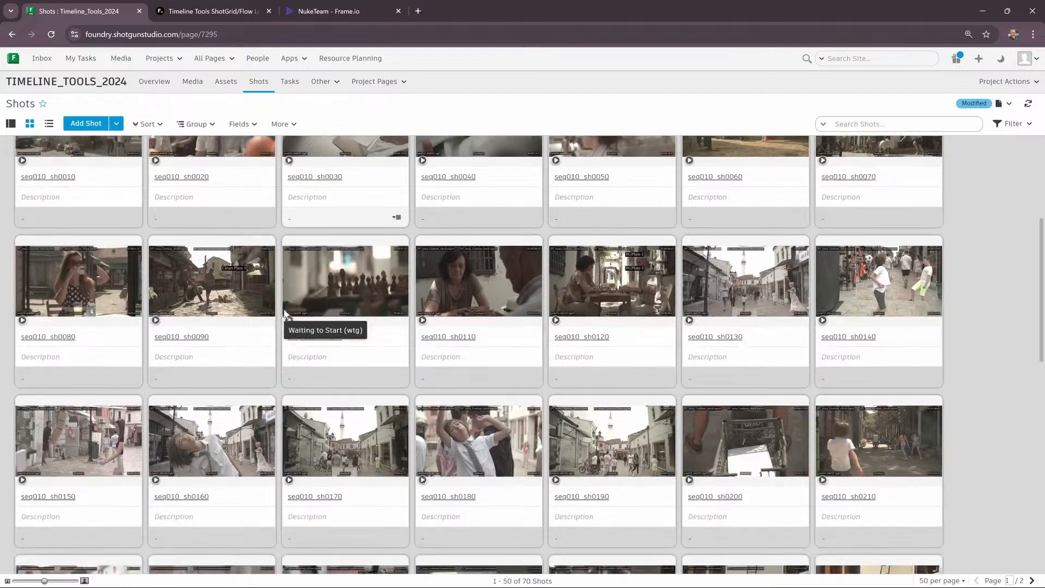
pyautogui.scroll(-1, 283, 313)
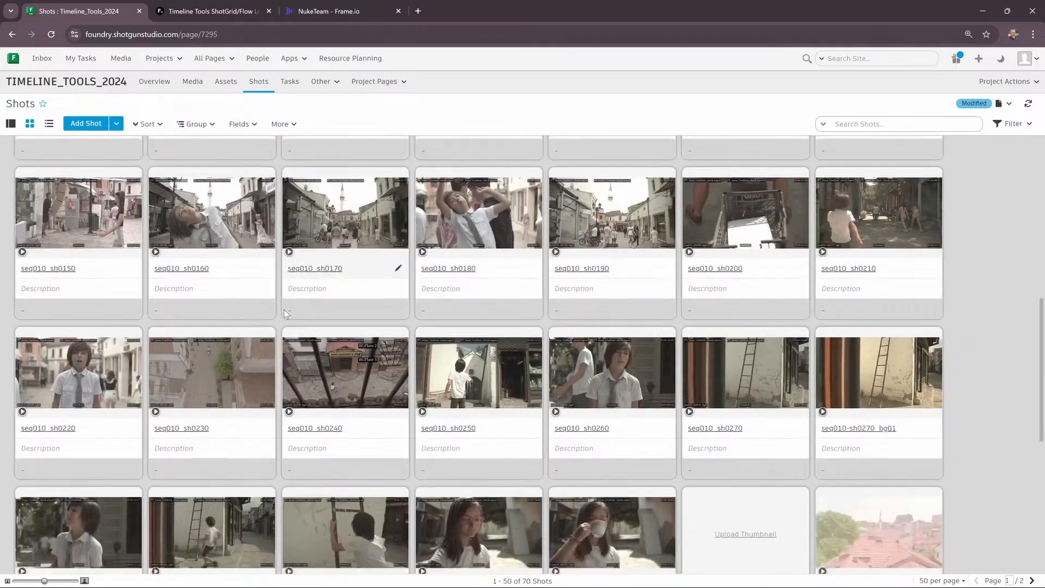
pyautogui.scroll(-4, 284, 313)
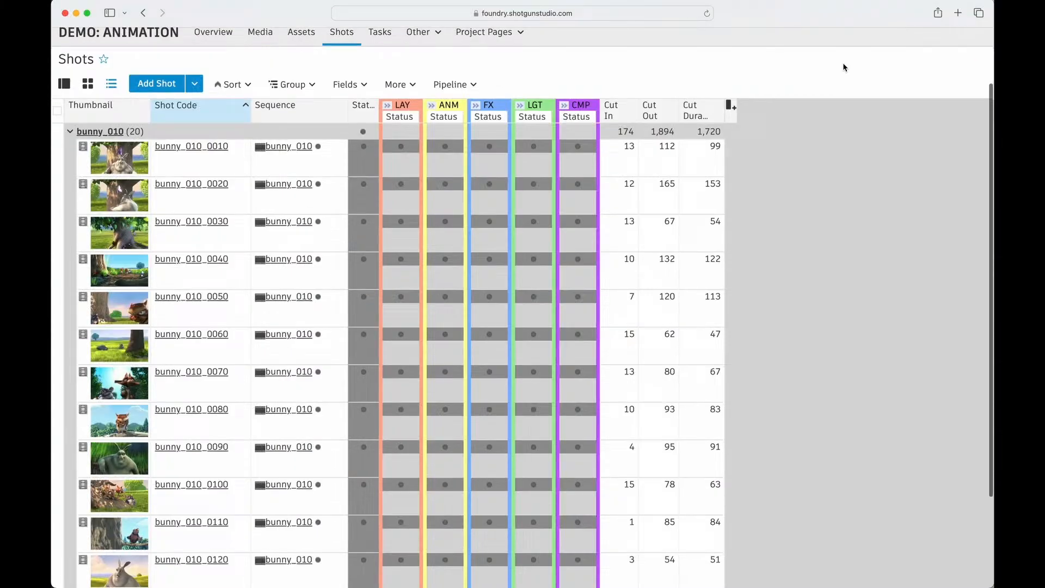
# Look through the Demo: Animation project's bunny_010 shot list and the bunny_080 layout versions in its media
pyautogui.scroll(-3, 844, 68)
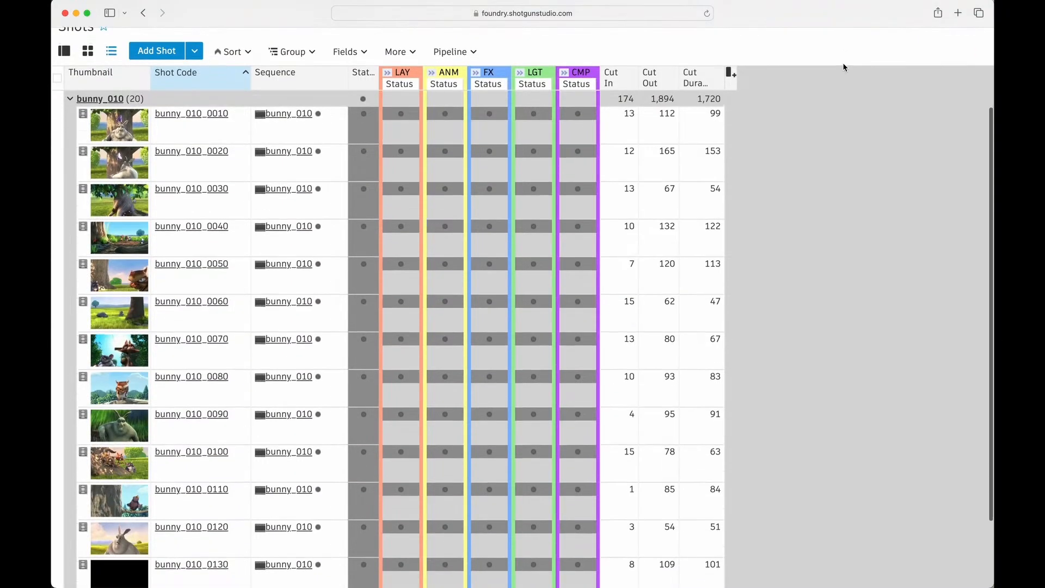
pyautogui.scroll(-6, 843, 67)
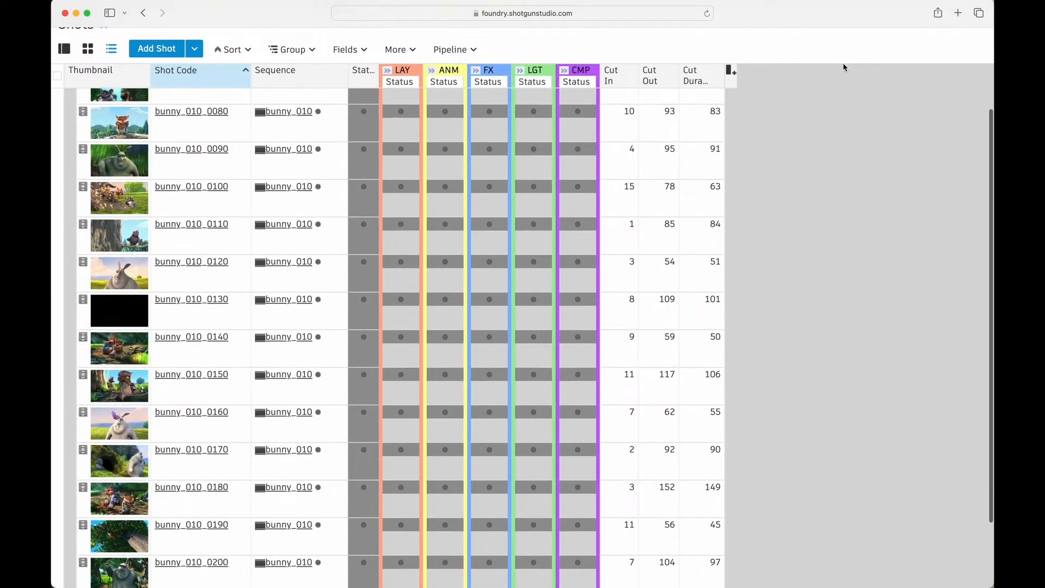
pyautogui.scroll(-4, 843, 68)
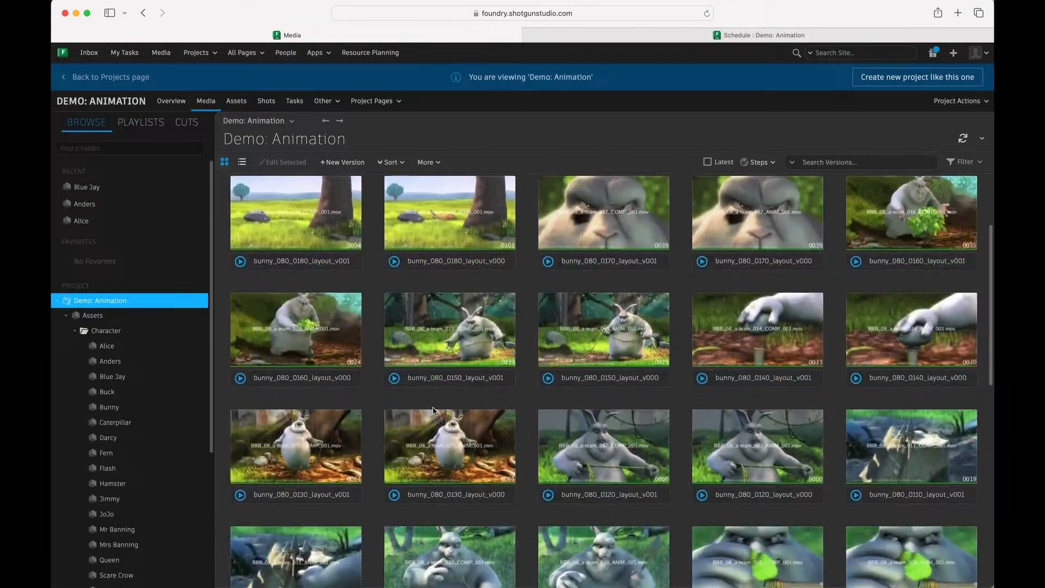
pyautogui.scroll(-7, 433, 411)
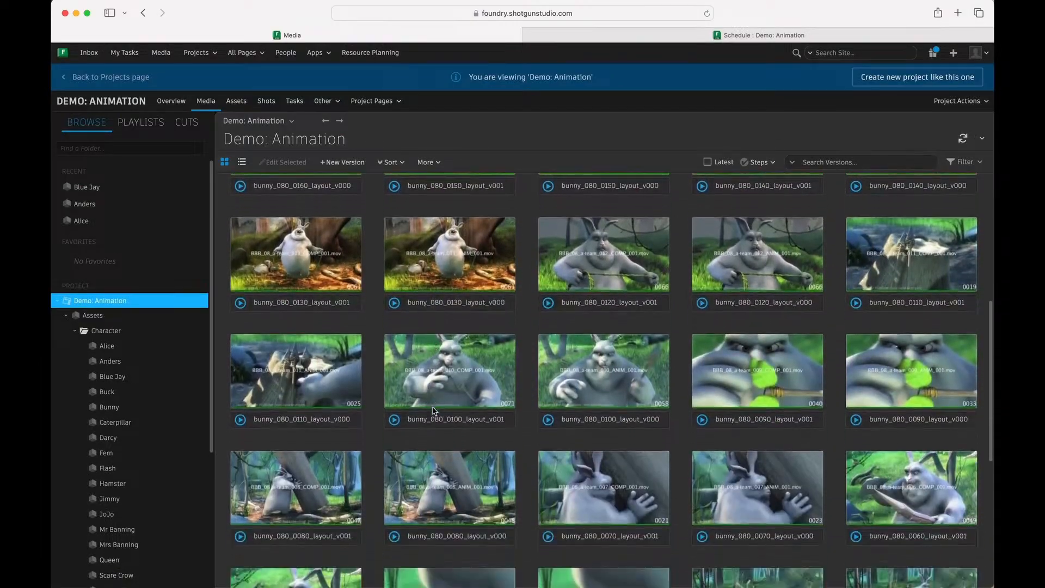
pyautogui.scroll(-3, 434, 411)
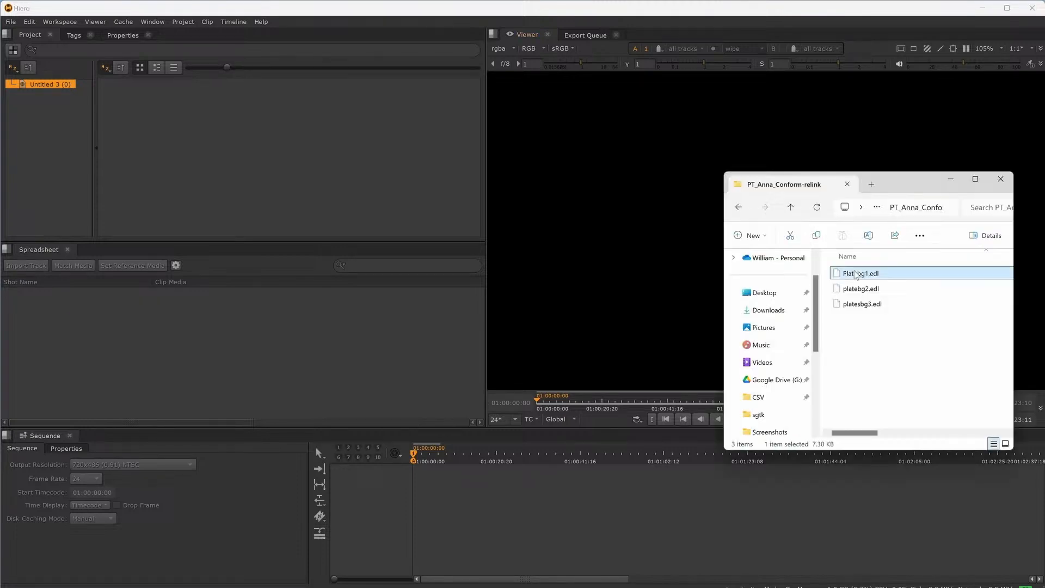
# In Hiero, import Platebg1.edl as a 24 fps sequence and add platebg2.edl and platesbg3.edl to it as tracks
pyautogui.moveTo(856, 274); pyautogui.dragTo(317, 142)
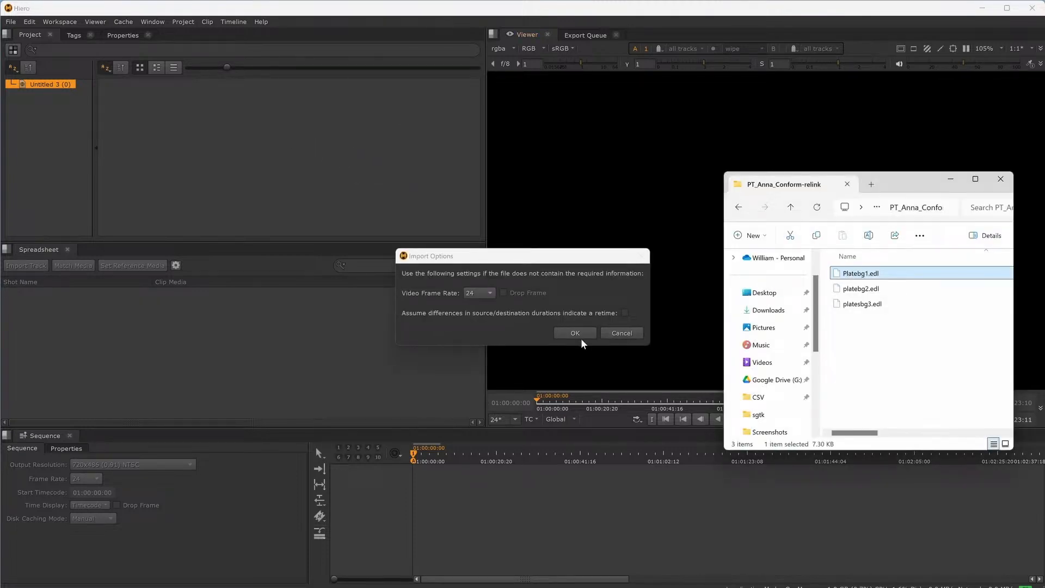
pyautogui.click(579, 336)
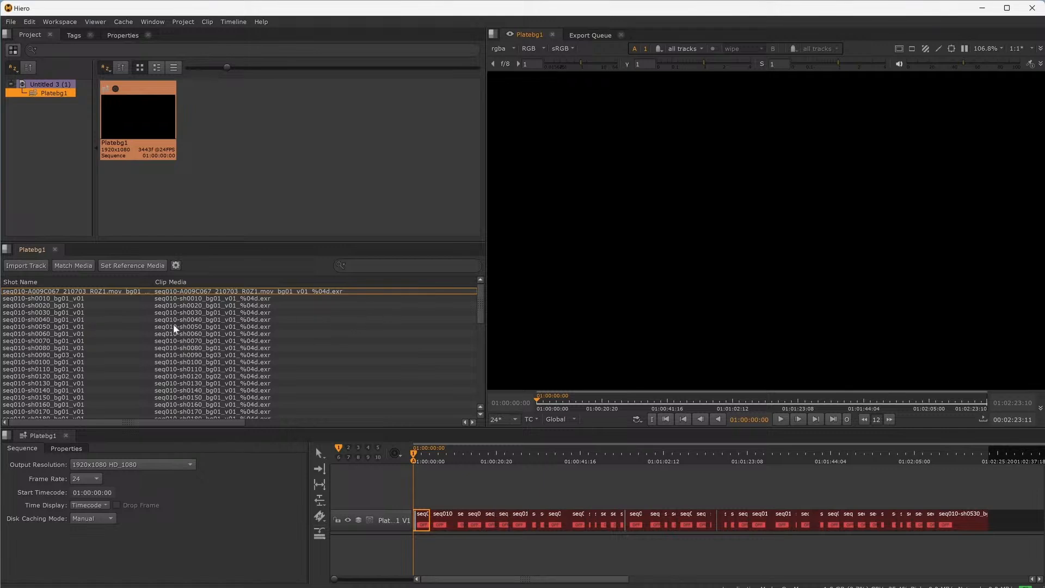
pyautogui.hotkey('alt', 'Tab')
pyautogui.moveTo(861, 288); pyautogui.dragTo(32, 267)
pyautogui.hotkey('alt', 'Tab')
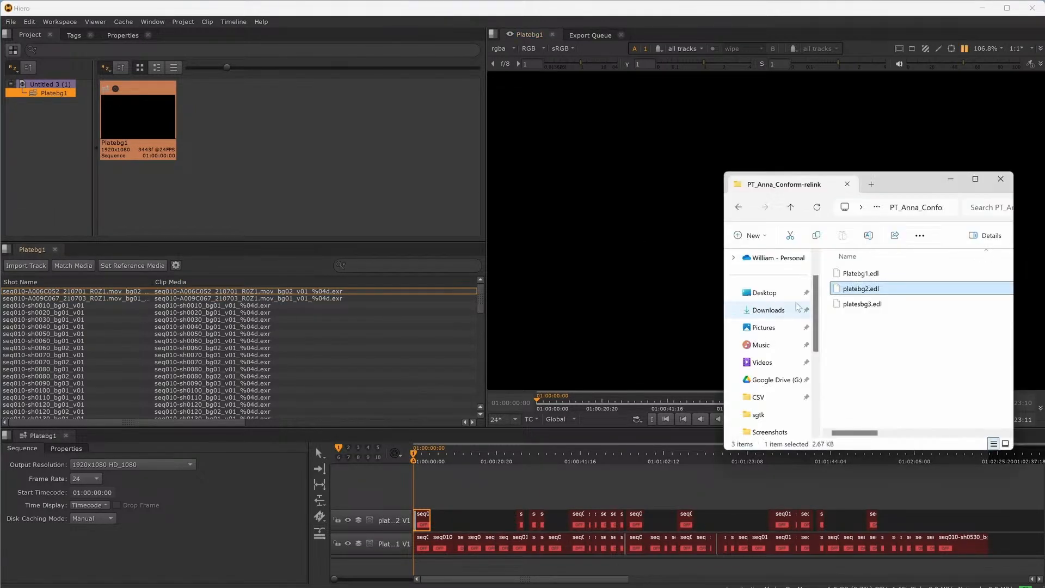
pyautogui.moveTo(862, 303); pyautogui.dragTo(29, 267)
# Conform the Platebg1 sequence with all native rules, ignoring clips with non-overlapping timecode, and review the plates against the reference in playback
pyautogui.moveTo(523, 459); pyautogui.dragTo(345, 478)
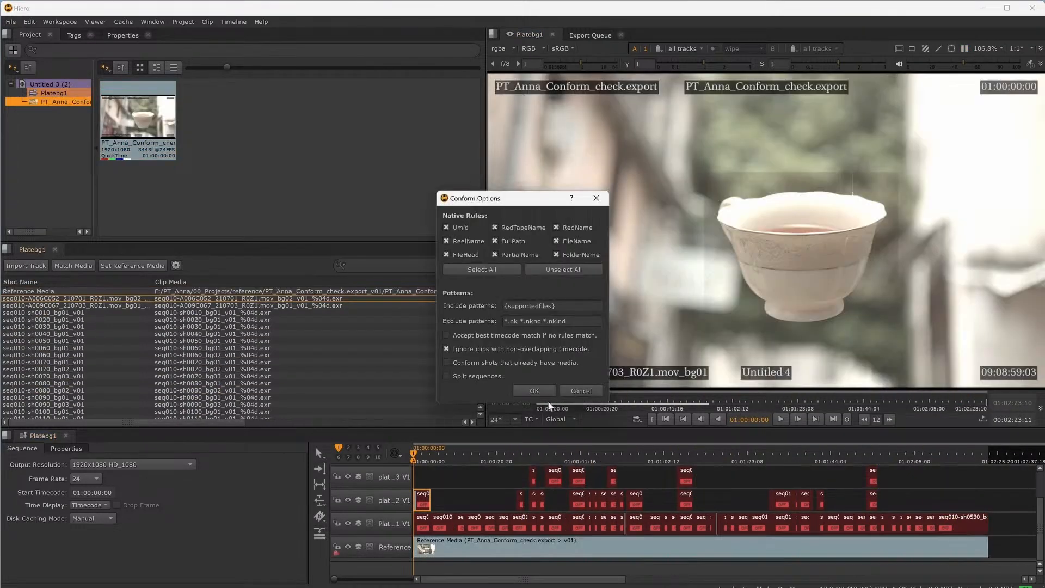
pyautogui.click(530, 390)
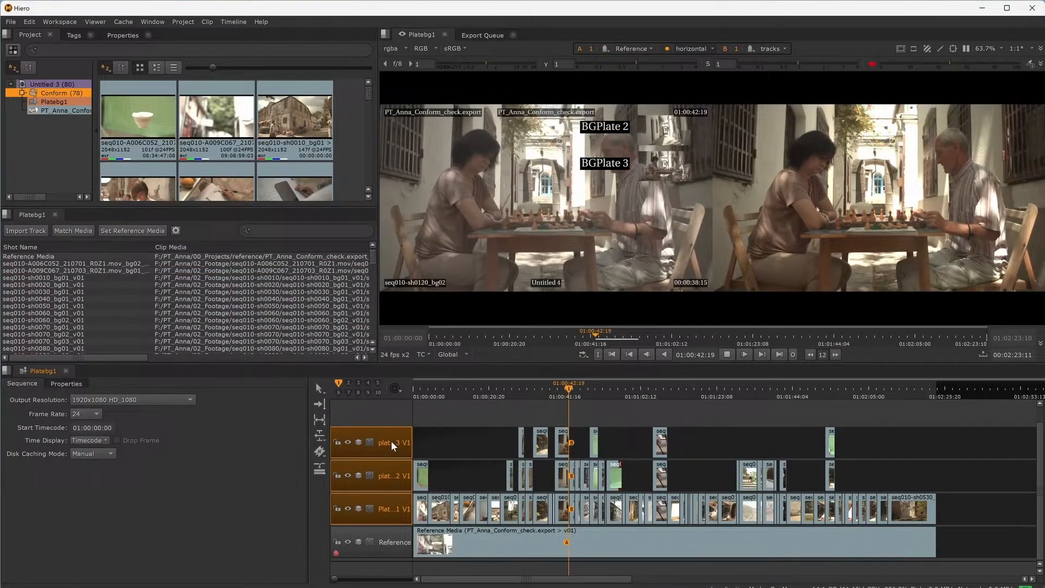
pyautogui.press('space')
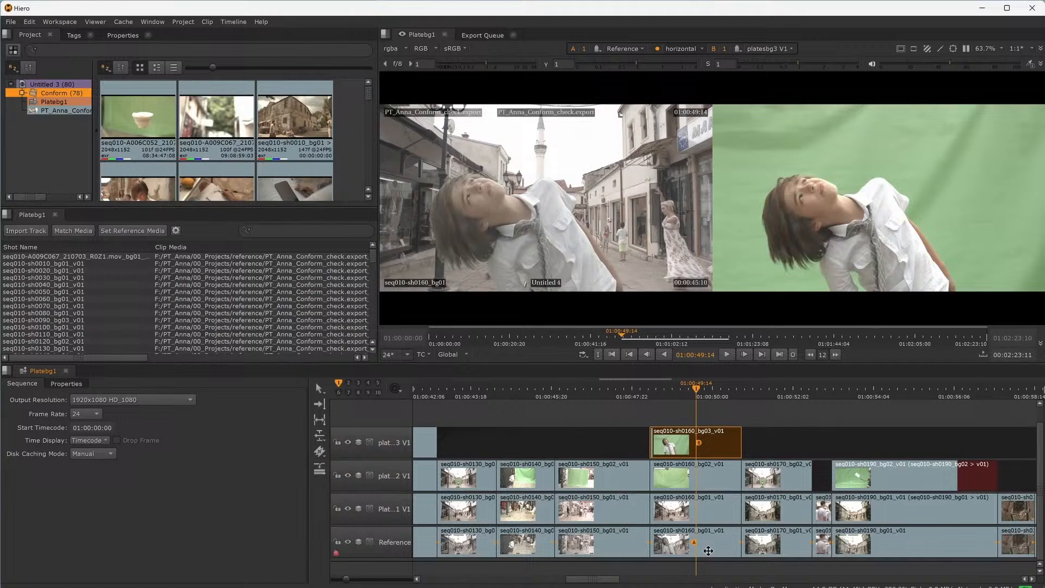
# Select the stacked seq010-sh0160 clips on all tracks, open their export settings and set the handles to Clip Length
pyautogui.keyDown('shift'); pyautogui.click(710, 547); pyautogui.keyUp('shift')
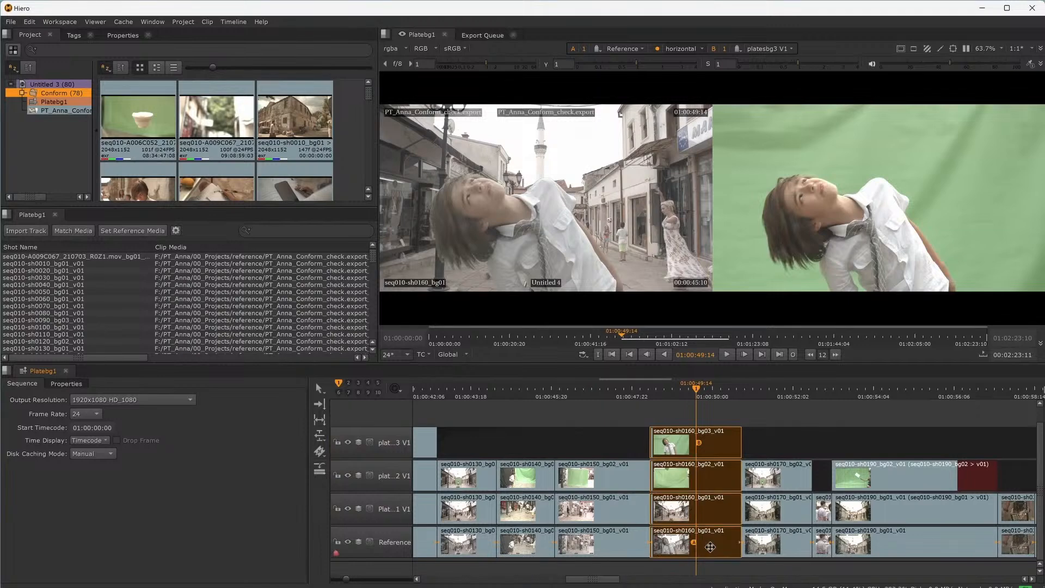
pyautogui.rightClick(710, 546)
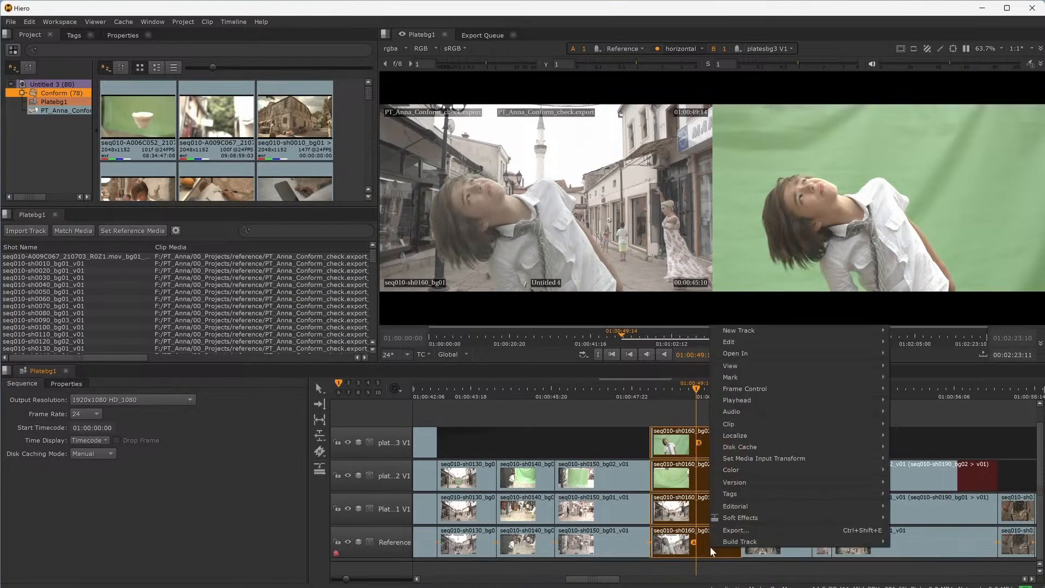
pyautogui.click(738, 531)
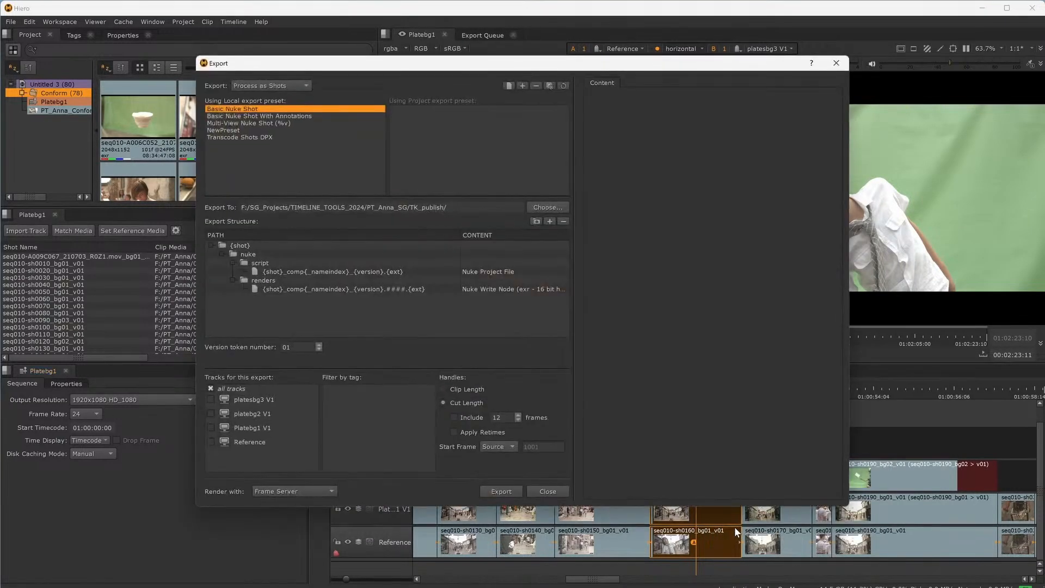
pyautogui.click(444, 389)
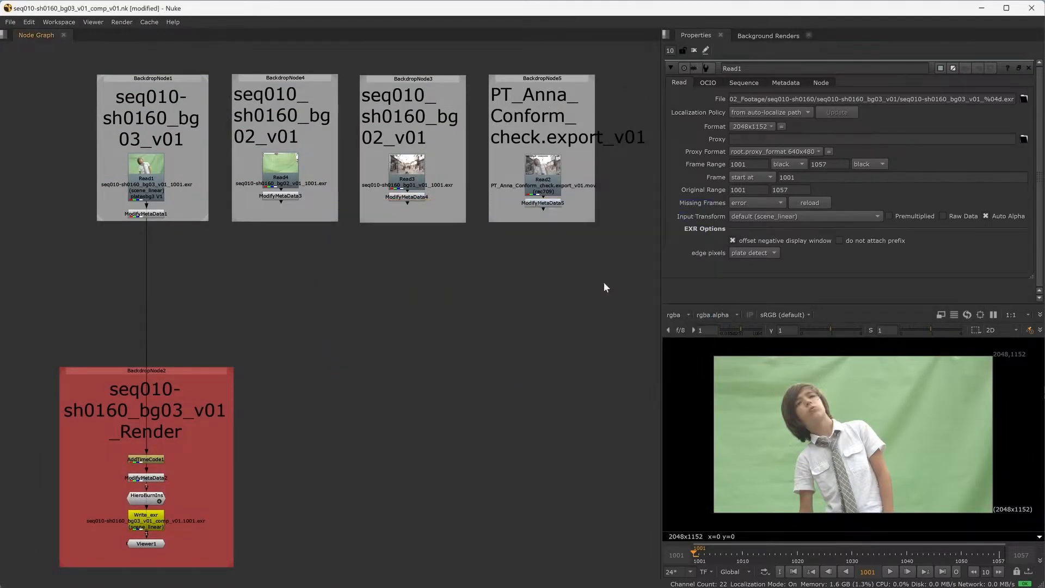
# In Nuke, examine the Read nodes for the seq010-sh0160 background plates and the PT_Anna reference in the node graph
pyautogui.click(149, 163)
pyautogui.scroll(8, 156, 166)
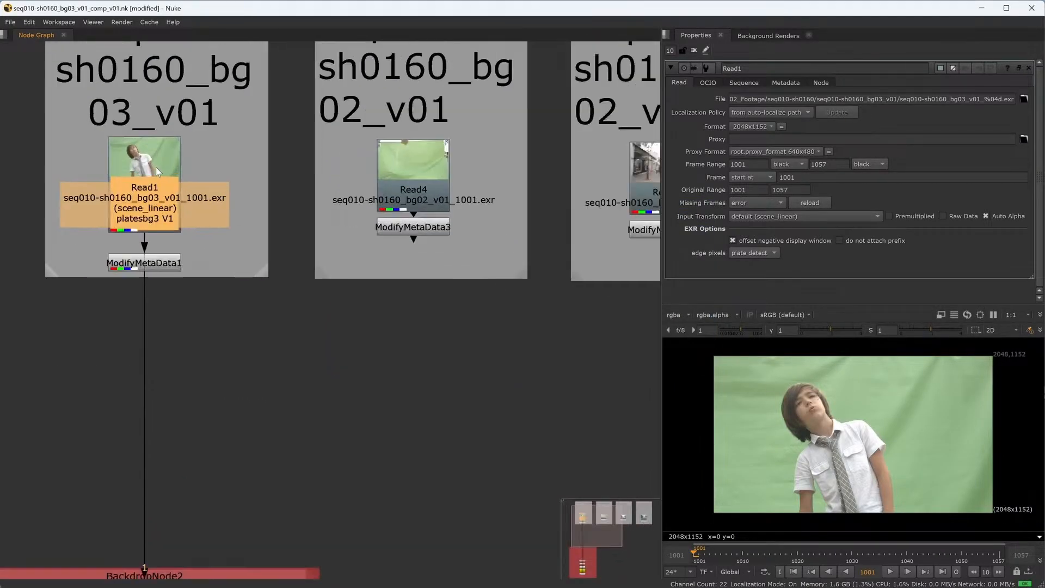
pyautogui.hscroll(10, 297, 184)
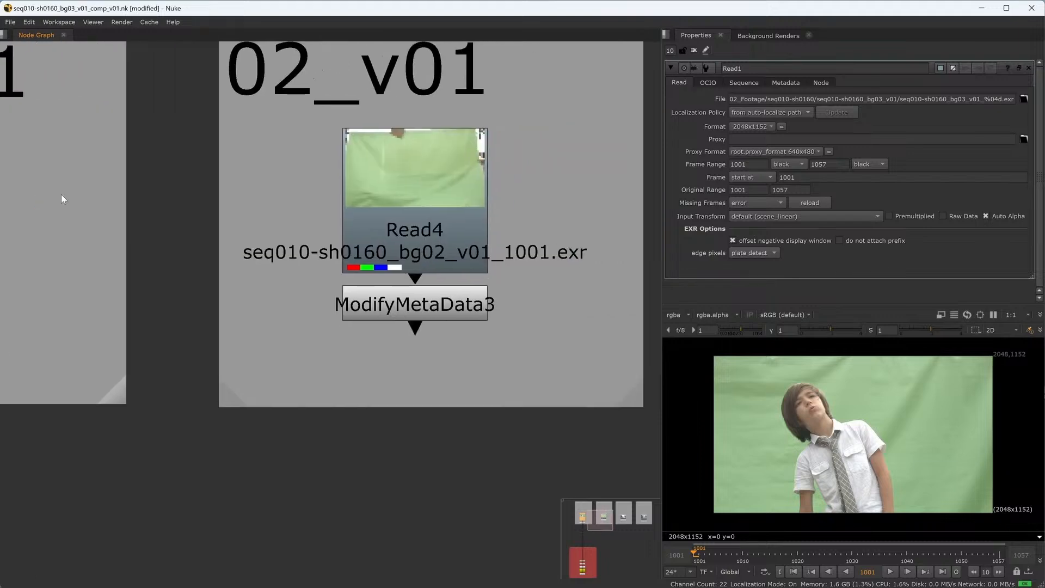
pyautogui.scroll(-3, 305, 196)
pyautogui.hscroll(15, 217, 201)
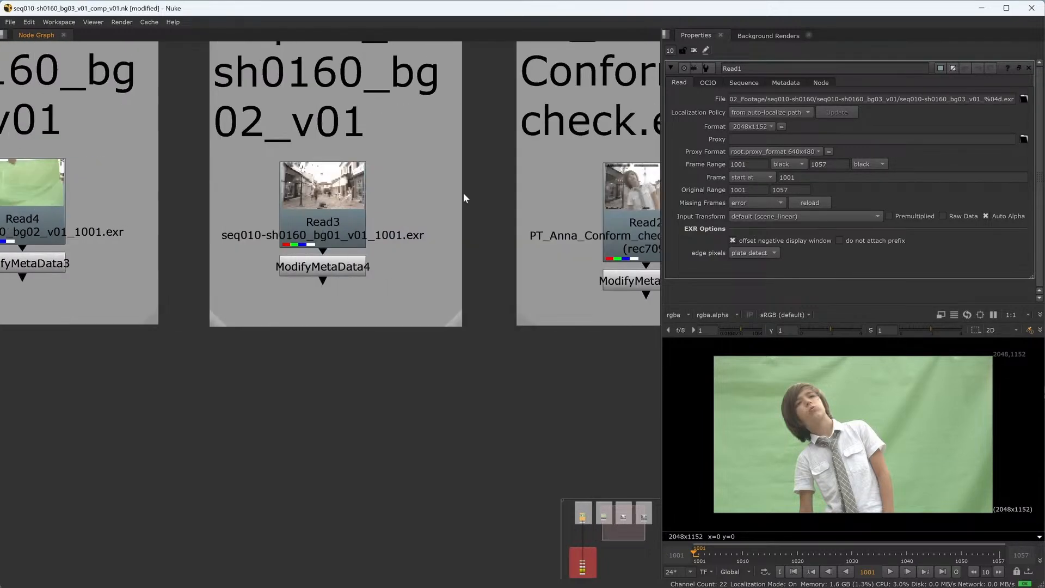
pyautogui.scroll(4, 263, 335)
pyautogui.hscroll(3, 191, 325)
pyautogui.moveTo(191, 322); pyautogui.dragTo(341, 321)
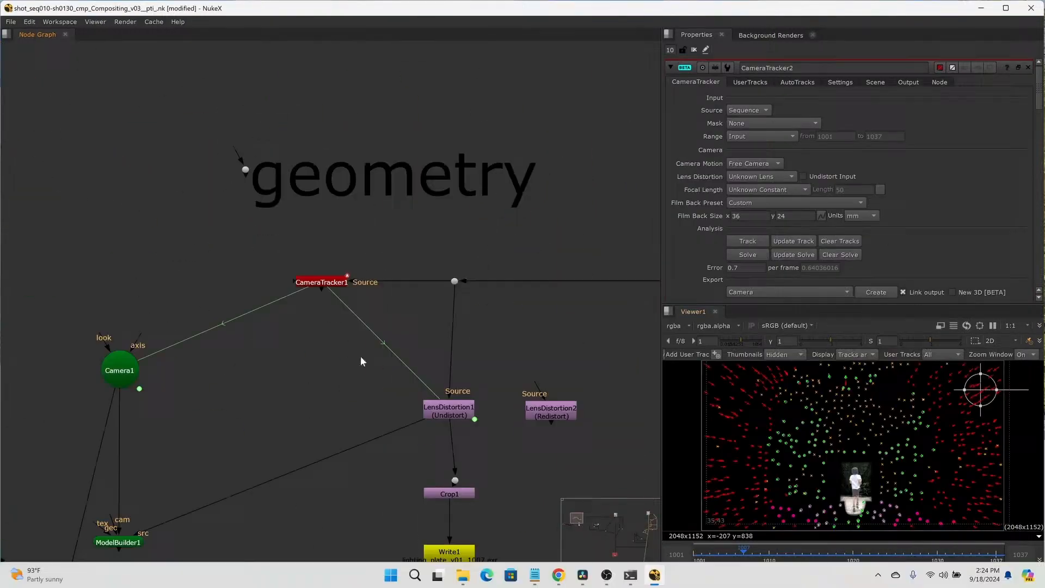
# Open the properties of the LensDistortion1 (Undistort) node linked to CameraTracker1
pyautogui.doubleClick(458, 415)
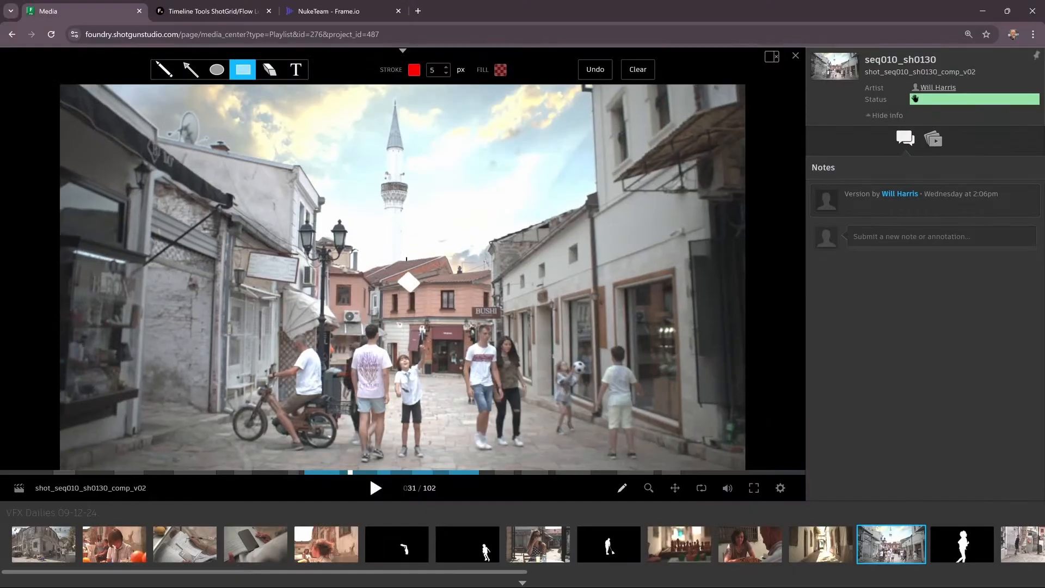
# Draw an ellipse around the bright sky and minaret in shot_seq010_sh0130_comp_v02 and write the note "sky too bright clipping"
pyautogui.click(216, 69)
pyautogui.moveTo(312, 121)
pyautogui.mouseDown()
pyautogui.moveTo(535, 296)
pyautogui.moveTo(575, 314)
pyautogui.mouseUp()
pyautogui.click(899, 238)
pyautogui.write('sky too bright  clipping')
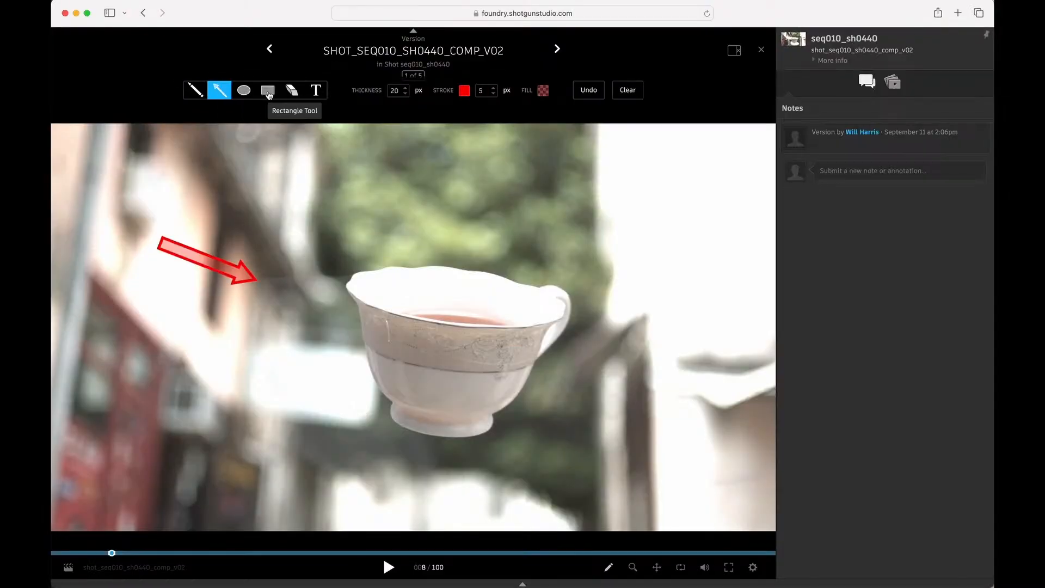
# Add the text annotation "Strange Reflection here" below the red arrow on shot_seq010_sh0440_comp_v02
pyautogui.click(315, 90)
pyautogui.click(184, 314)
pyautogui.write('Strange Reflection')
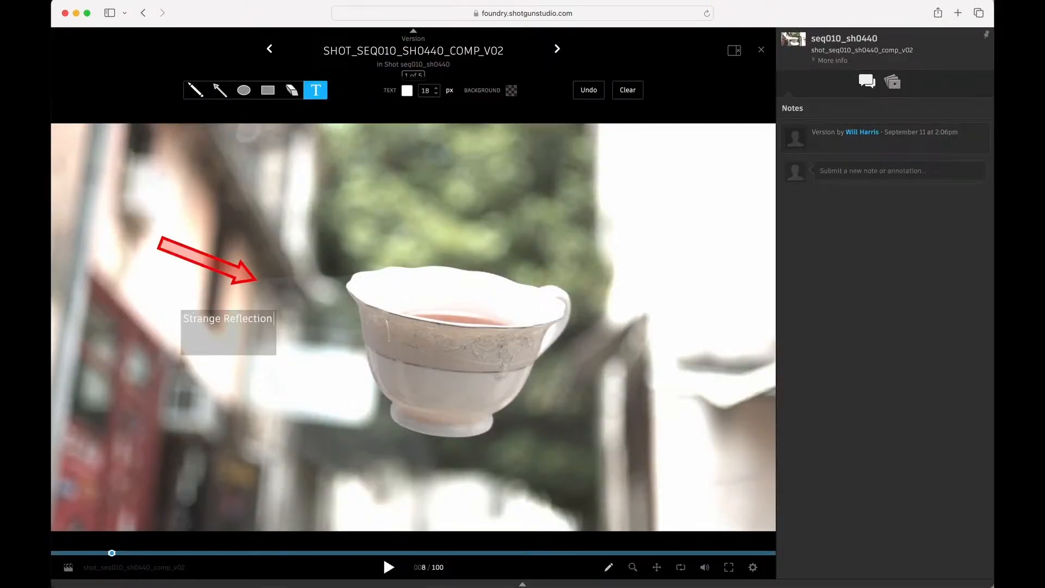
pyautogui.write(' here')
# Choose a rectangle fill, draw a rectangle over the teacup's left side and write the note "Please remove artifact"
pyautogui.click(268, 90)
pyautogui.click(503, 90)
pyautogui.click(586, 196)
pyautogui.moveTo(231, 259); pyautogui.dragTo(440, 460)
pyautogui.click(899, 171)
pyautogui.write('Please remove artifact')
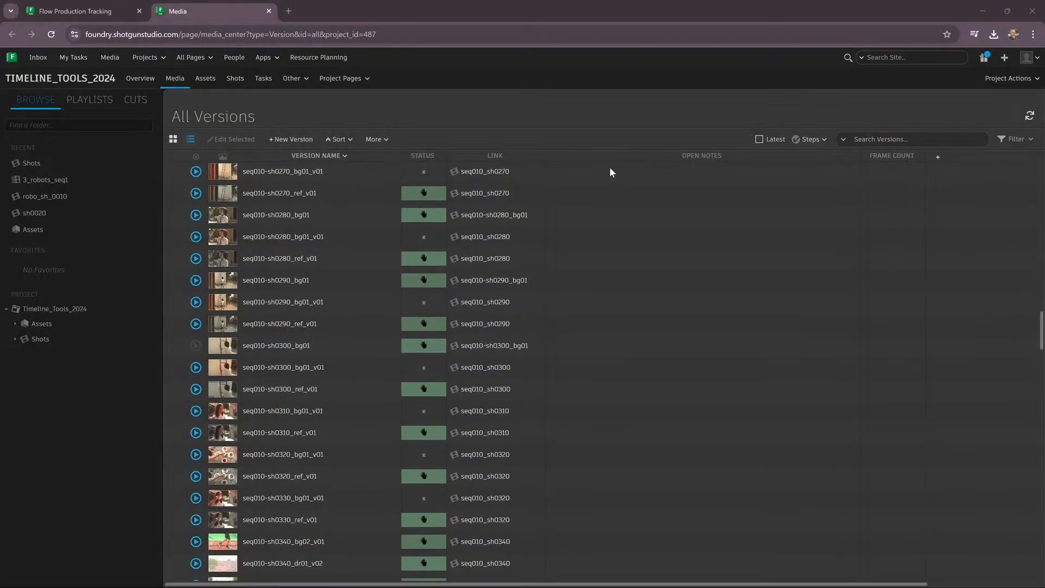
# Look through the project's All Versions list, checking the statuses and open notes down to the shot_seq010 comps
pyautogui.scroll(1, 609, 167)
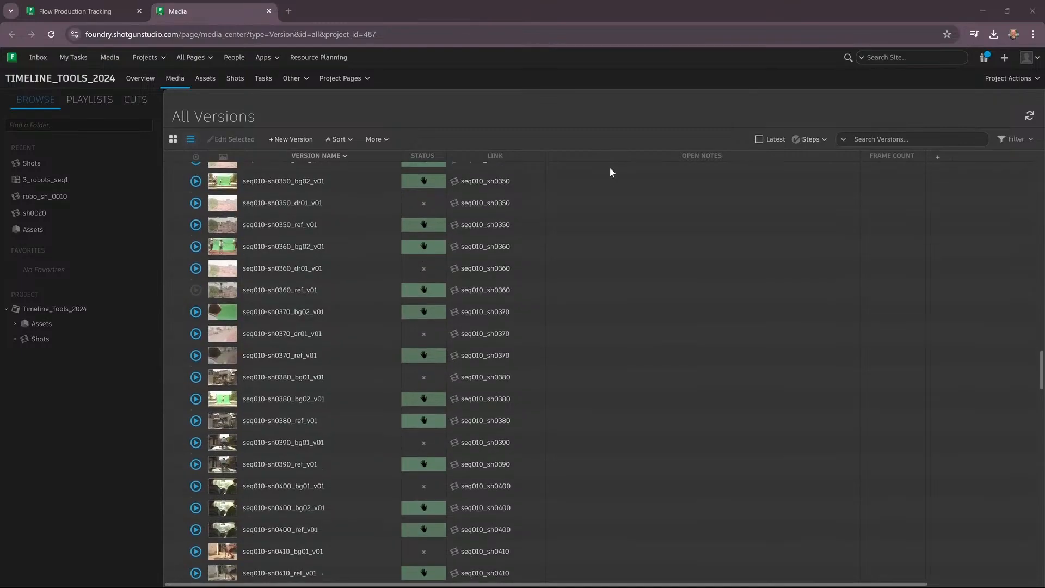
pyautogui.scroll(-9, 610, 169)
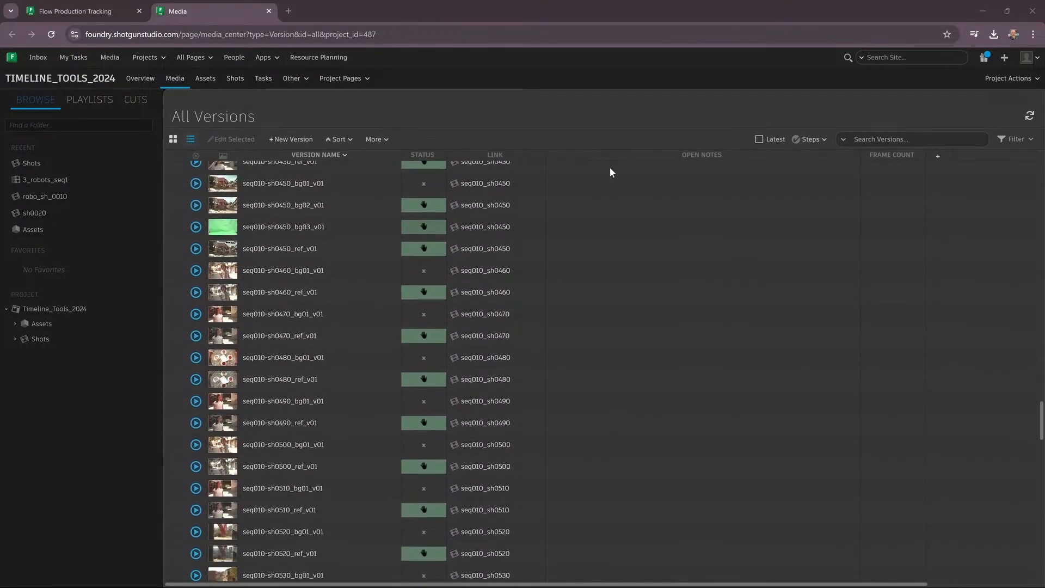
pyautogui.scroll(-7, 611, 172)
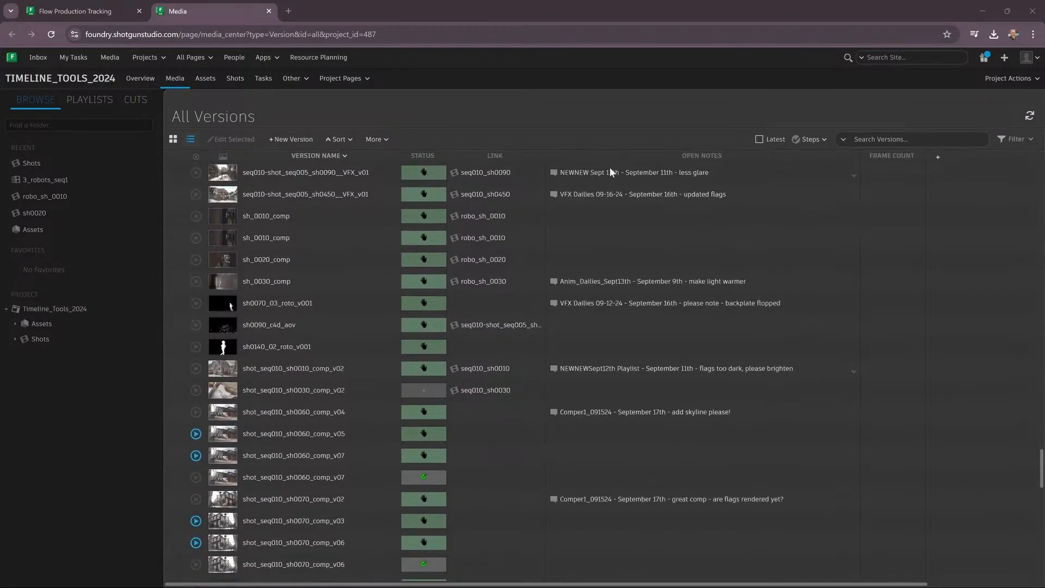
pyautogui.scroll(-5, 610, 172)
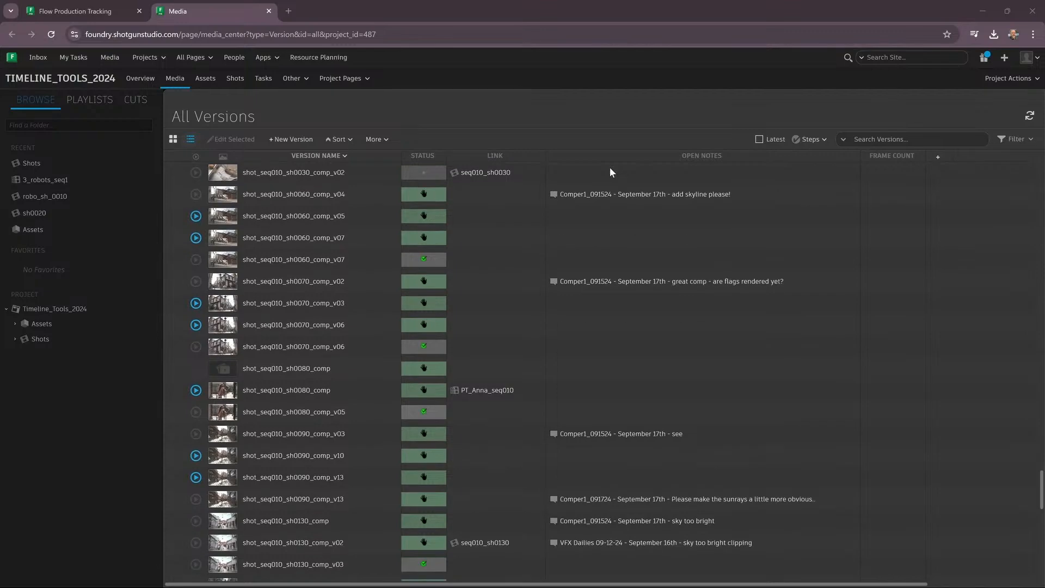
pyautogui.scroll(-5, 610, 172)
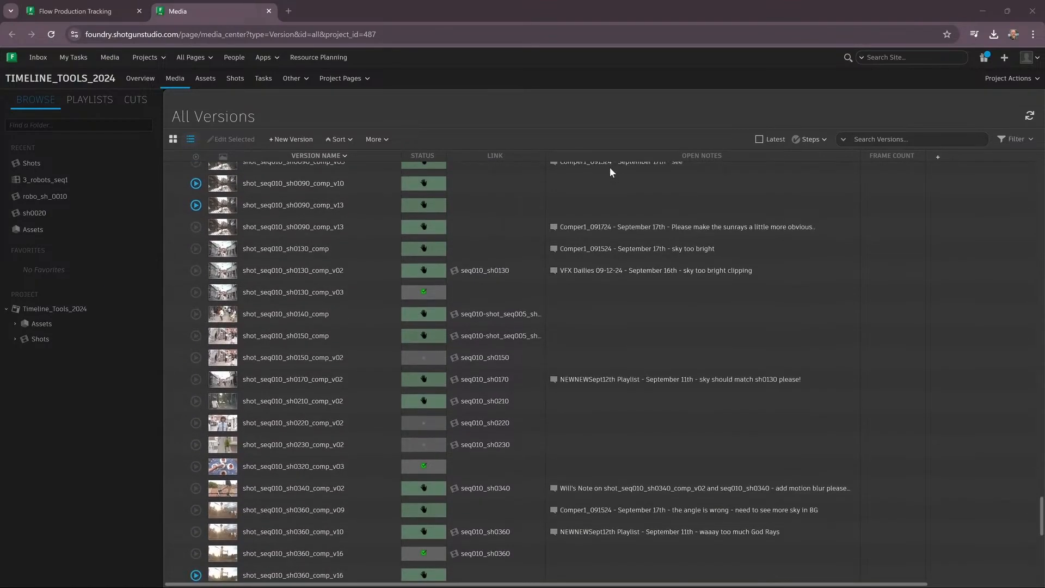
pyautogui.scroll(-3, 609, 167)
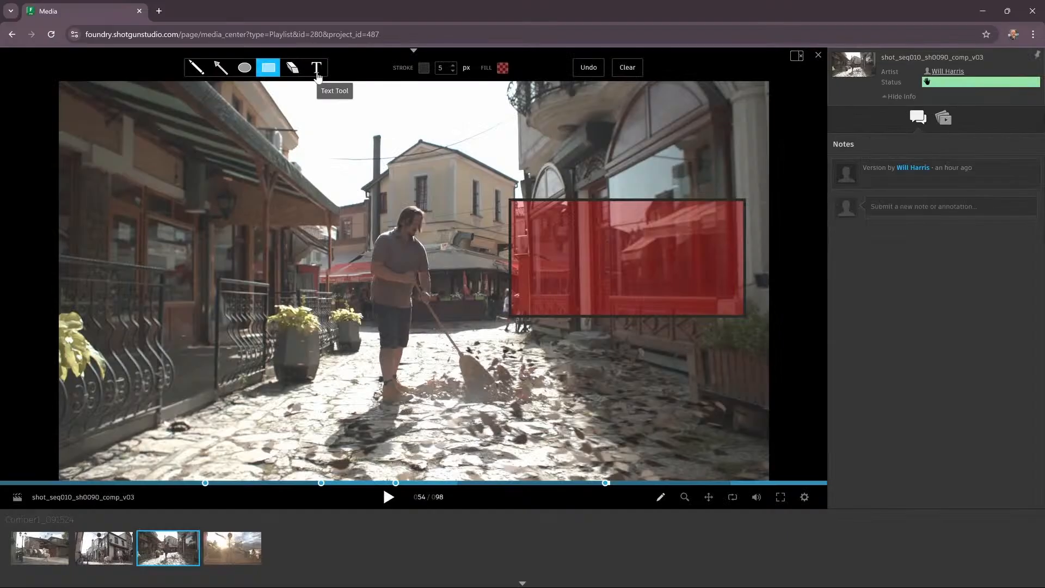
# Add the text annotation "we need to see boy in reflect" inside the red rectangle on shot_seq010_sh0090_comp_v03
pyautogui.click(316, 68)
pyautogui.click(538, 256)
pyautogui.write('we need to see boy')
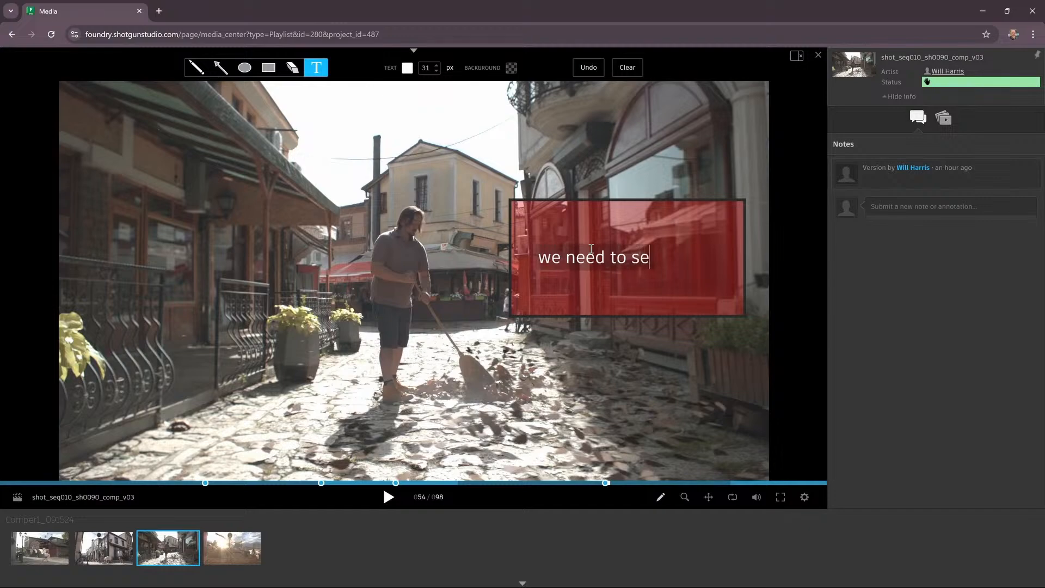
pyautogui.write(' in reflect')
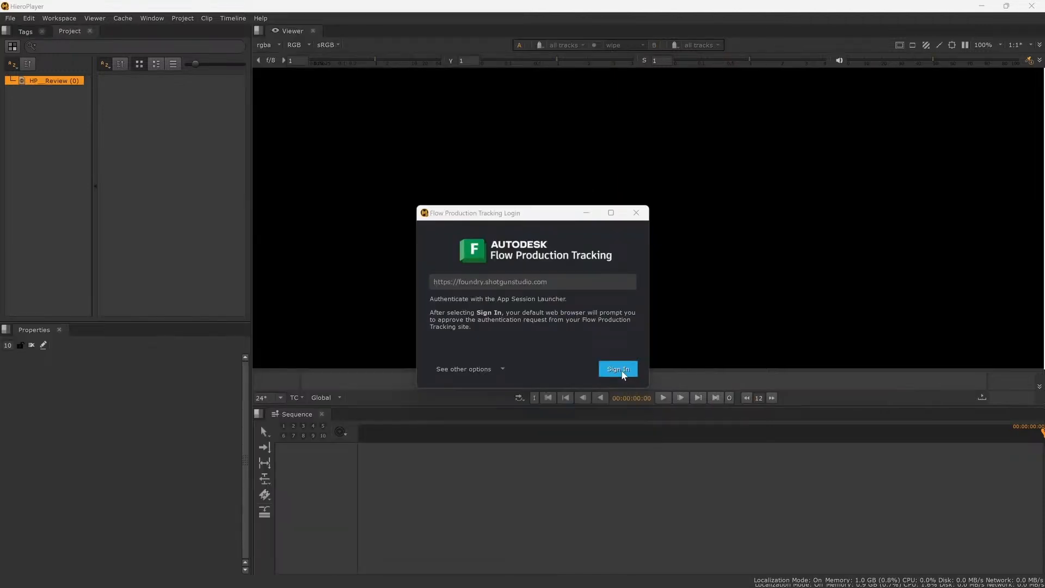
# Switch to HieroPlayer, sign in to Flow Production Tracking and expand the roto_shots playlist of the Timeline_Tools_2024 project
pyautogui.click(621, 370)
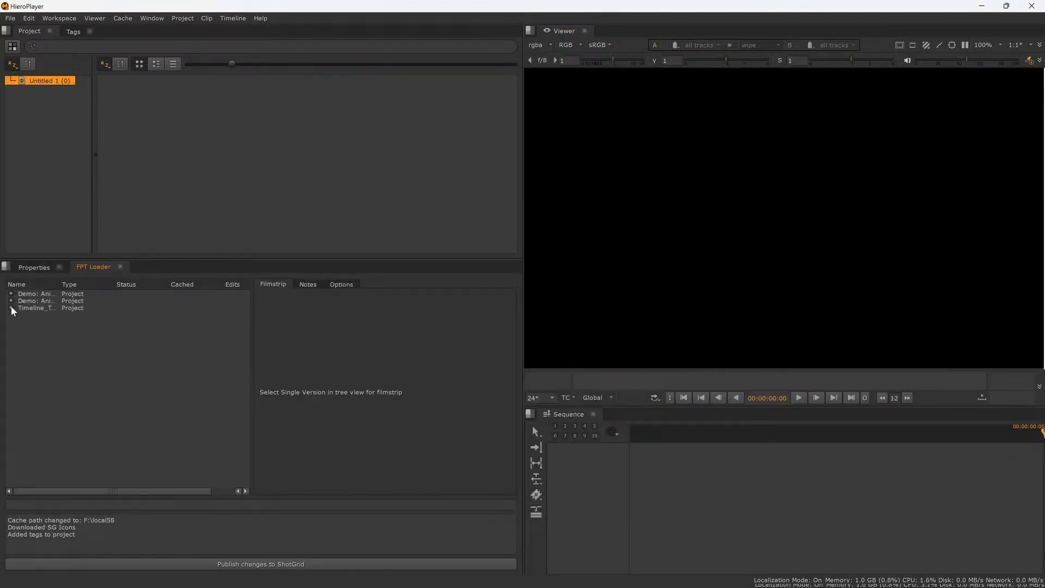
pyautogui.click(12, 309)
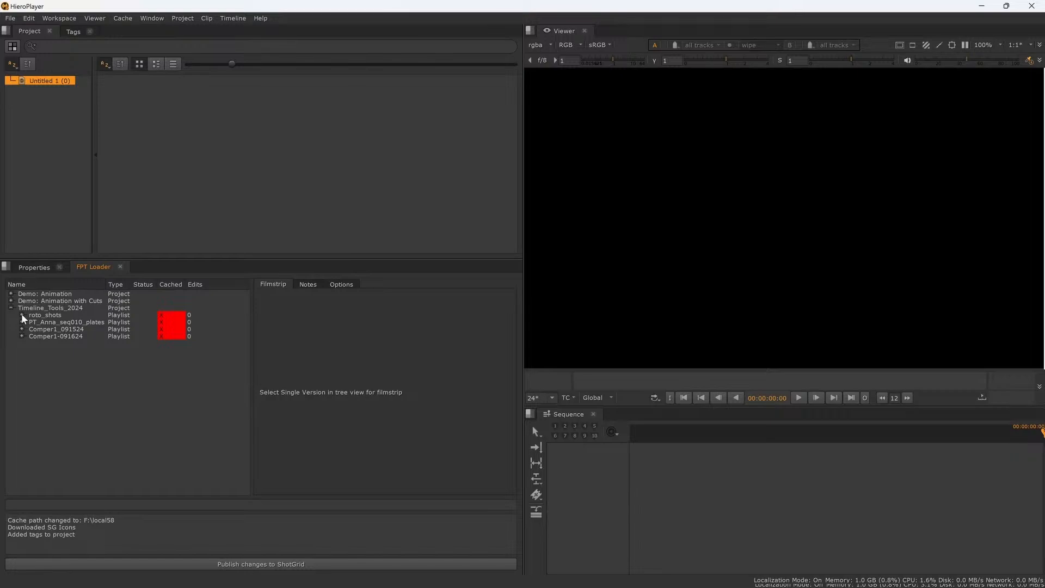
pyautogui.click(22, 315)
# Scrub the filmstrip previews of seq010-sh0060_roto_v001 and seq010-sh0090_roto_v001
pyautogui.click(94, 322)
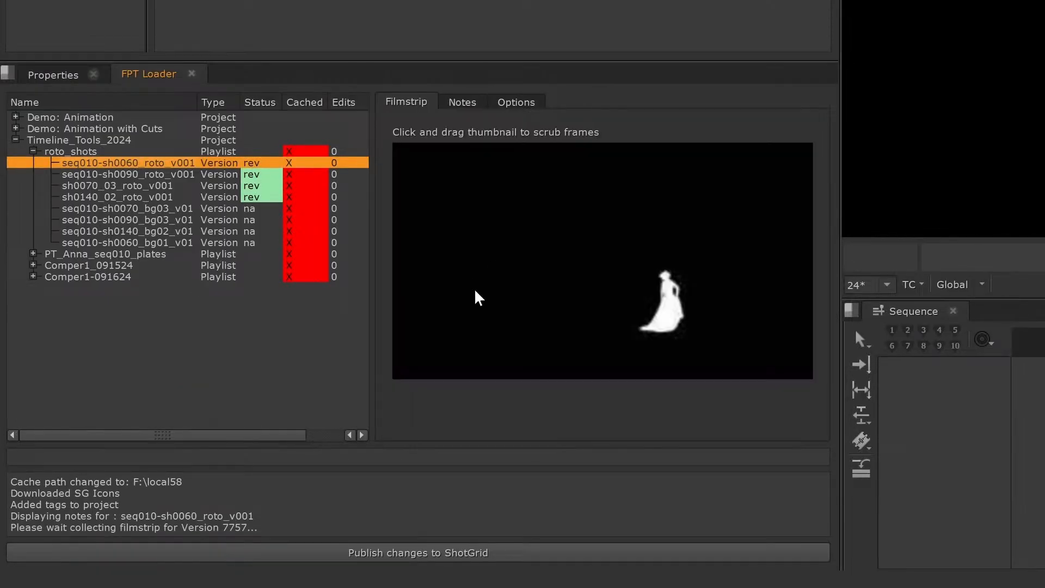
pyautogui.moveTo(478, 298); pyautogui.dragTo(629, 310)
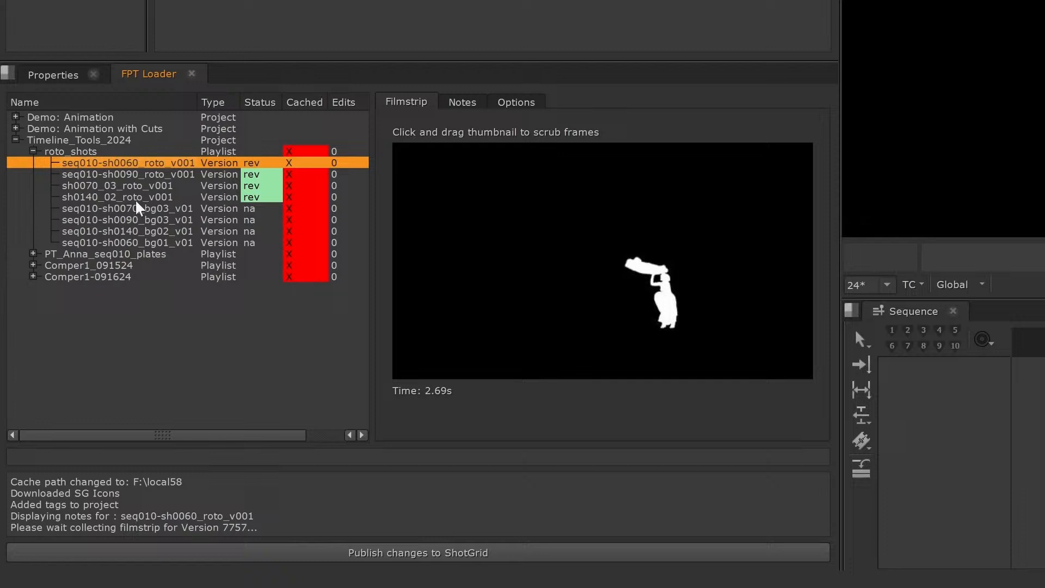
pyautogui.click(116, 174)
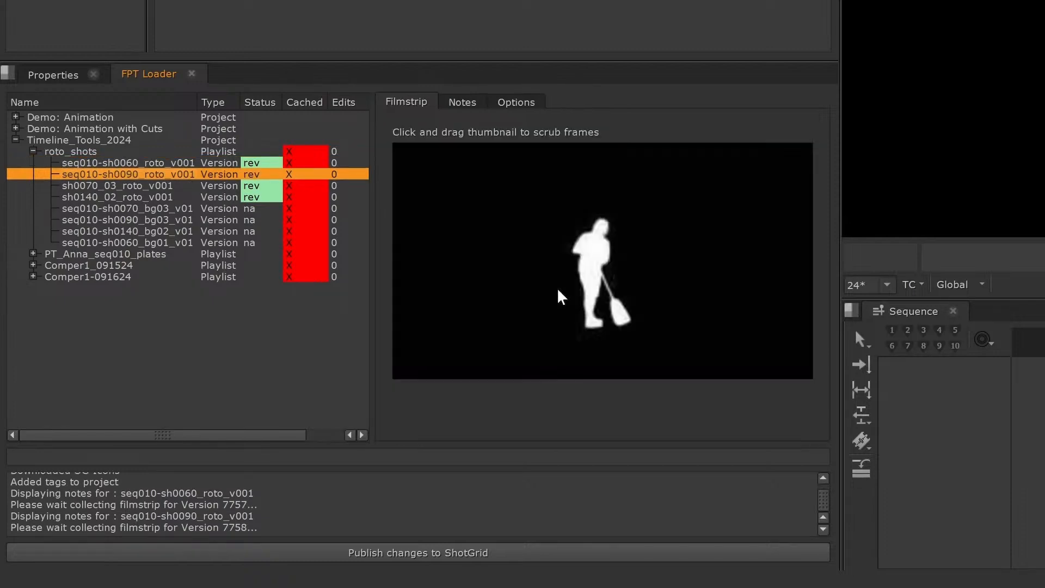
pyautogui.moveTo(477, 303); pyautogui.dragTo(300, 237)
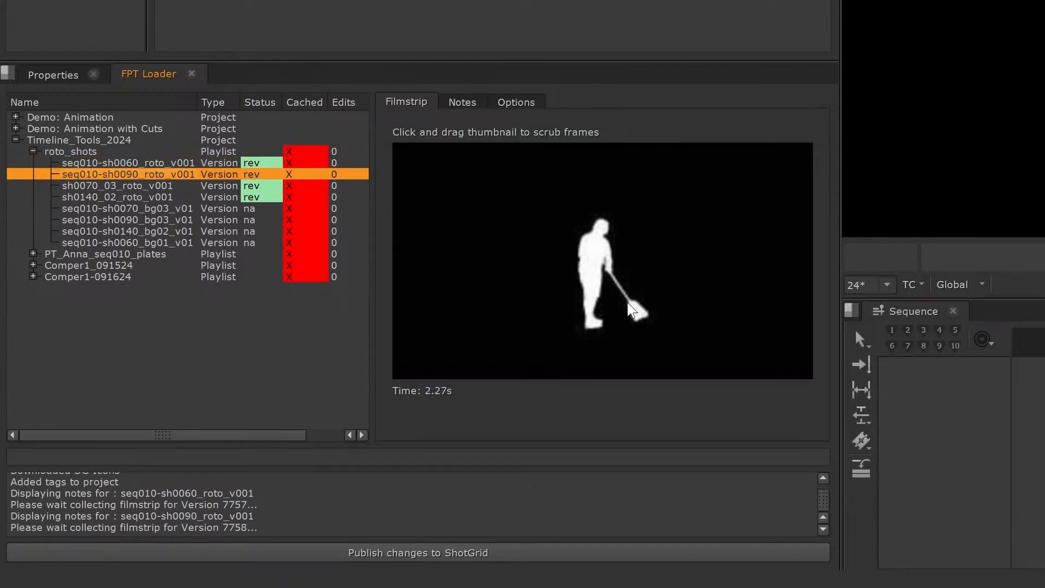
# Download the SG encoded media for the whole roto_shots playlist
pyautogui.click(79, 155)
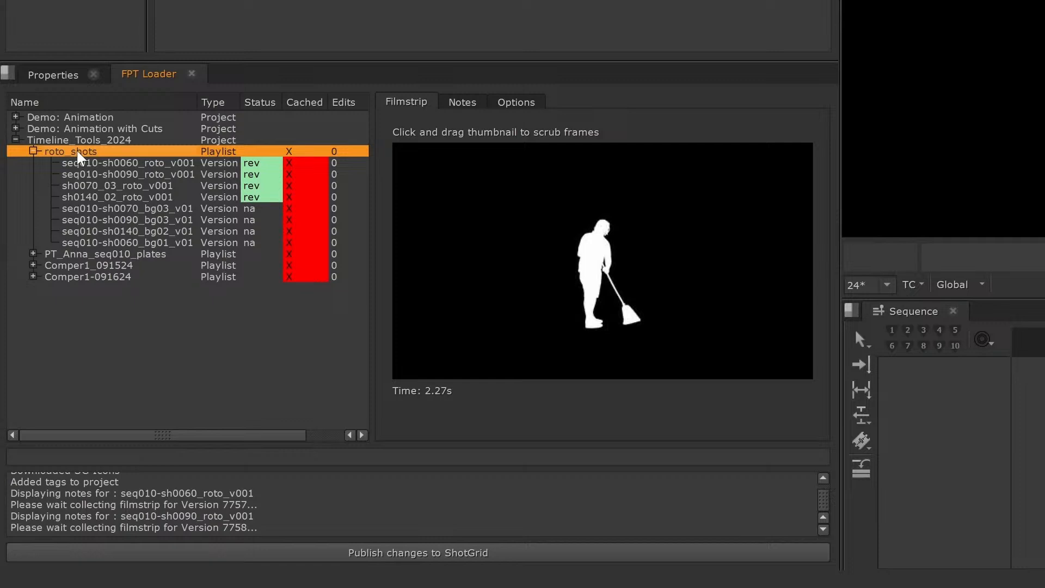
pyautogui.rightClick(80, 158)
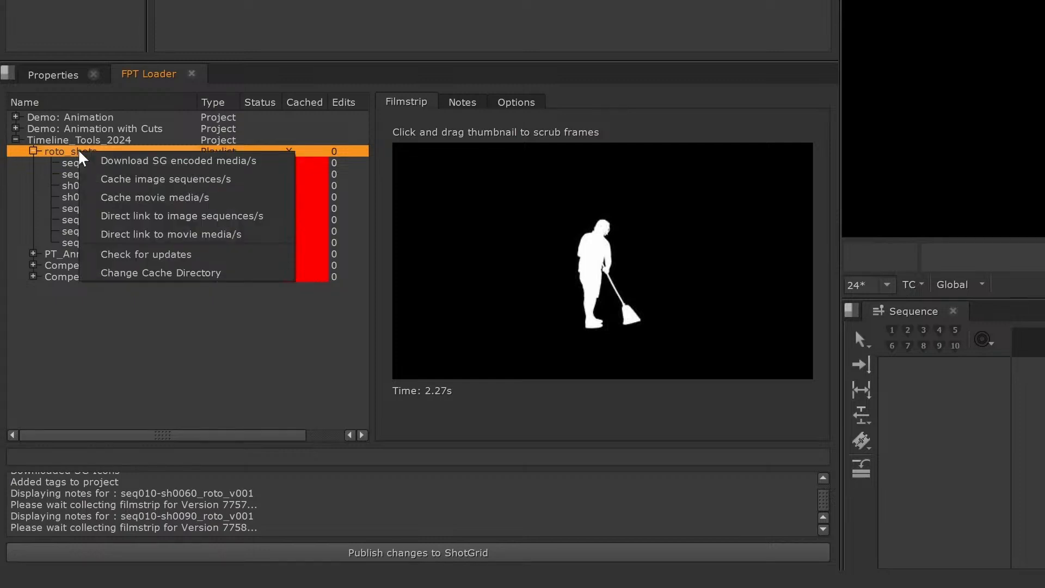
pyautogui.click(131, 162)
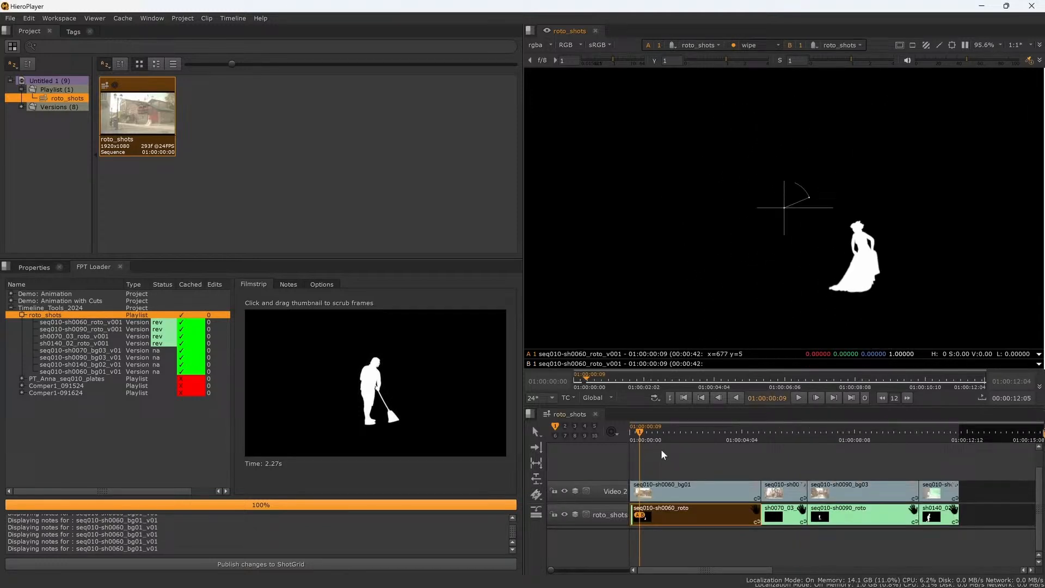
# Set the viewer's B input to all tracks and wipe between roto and background plate on the sh0060 and sh0070 shots
pyautogui.click(661, 455)
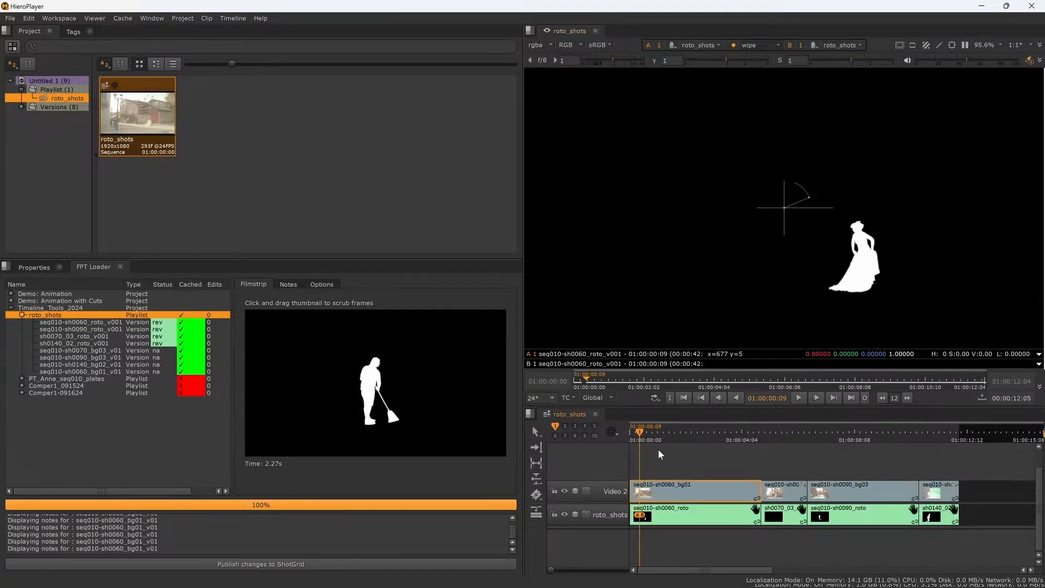
pyautogui.hotkey('shift', "'")
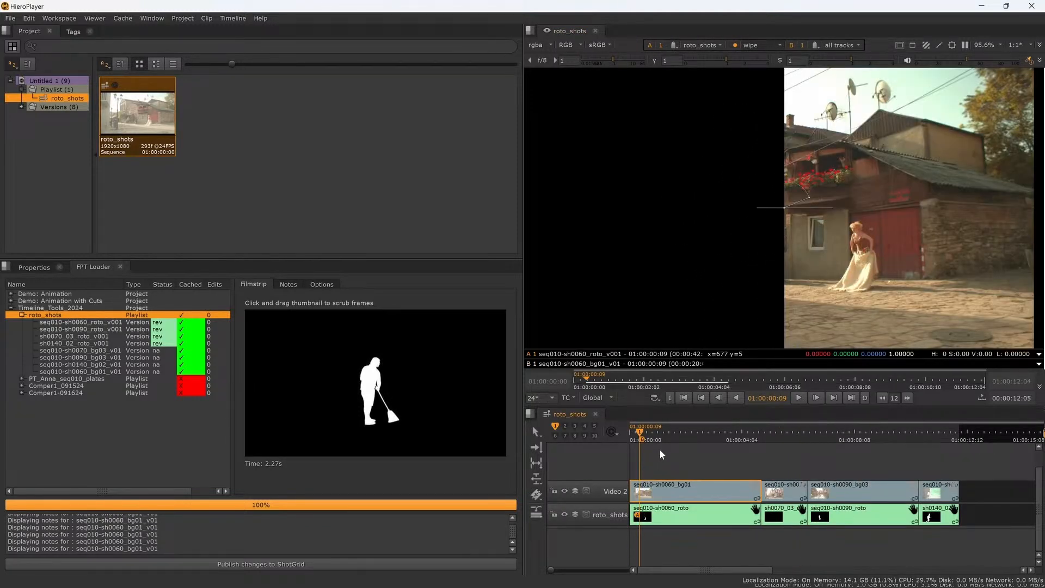
pyautogui.scroll(3, 819, 262)
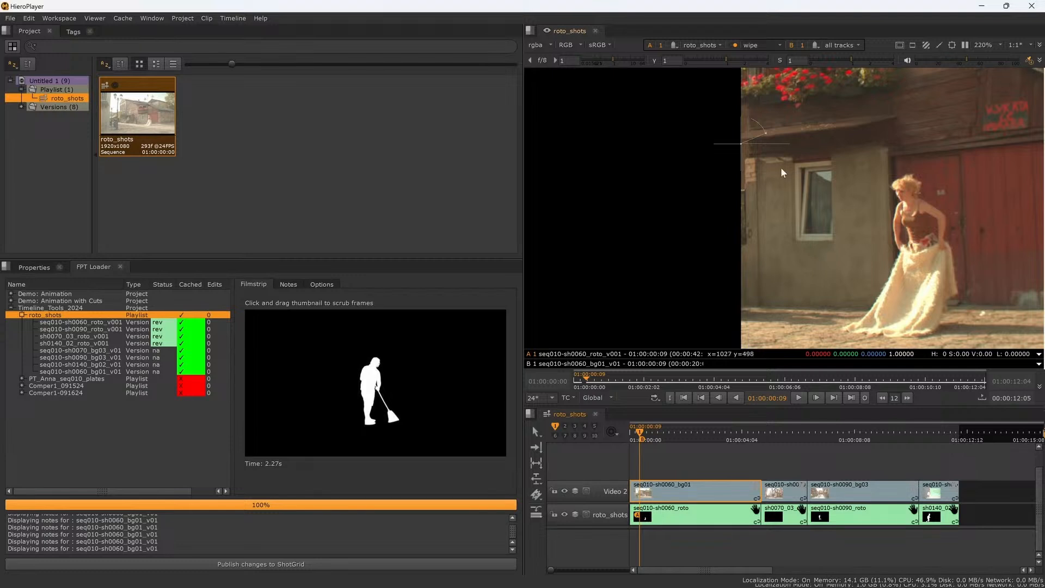
pyautogui.moveTo(739, 145); pyautogui.dragTo(784, 223)
pyautogui.moveTo(943, 248); pyautogui.dragTo(699, 247)
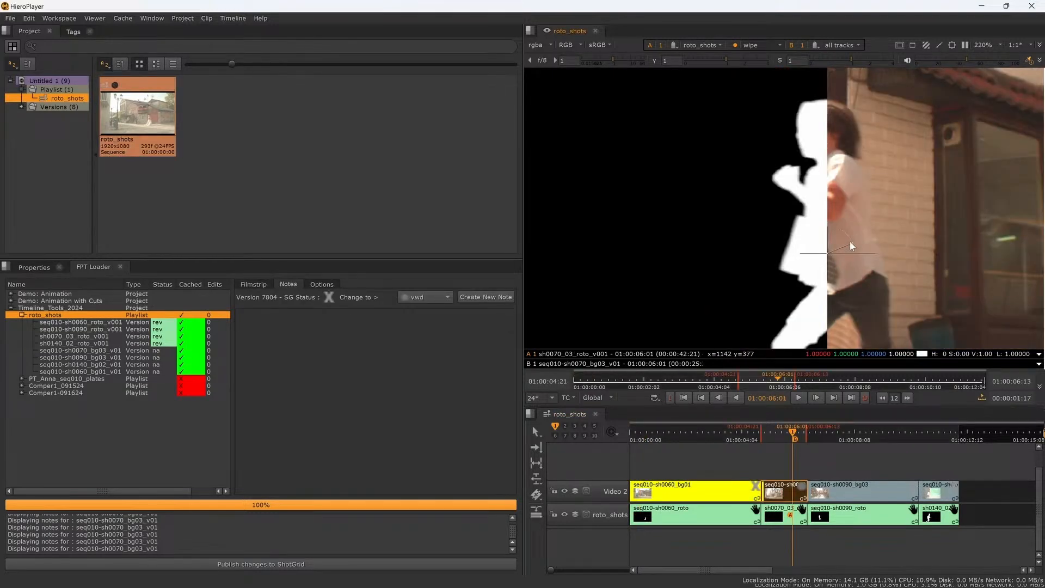
pyautogui.moveTo(852, 246); pyautogui.dragTo(651, 244)
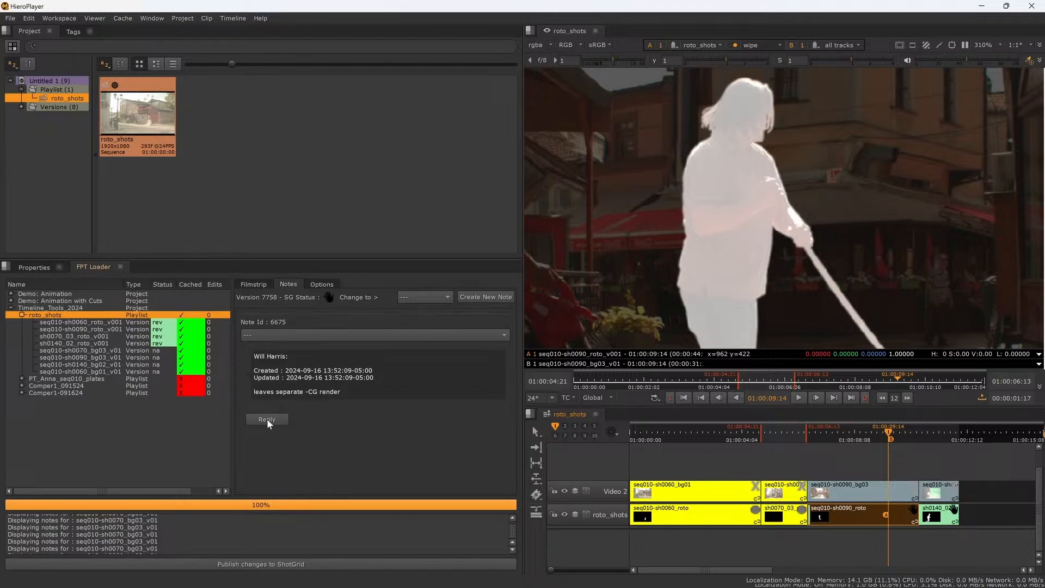
# Reply "Really nice roto work, was it Copycat!??" to the "leaves separate -CG render" note on seq010-sh0090_roto_v001
pyautogui.click(273, 423)
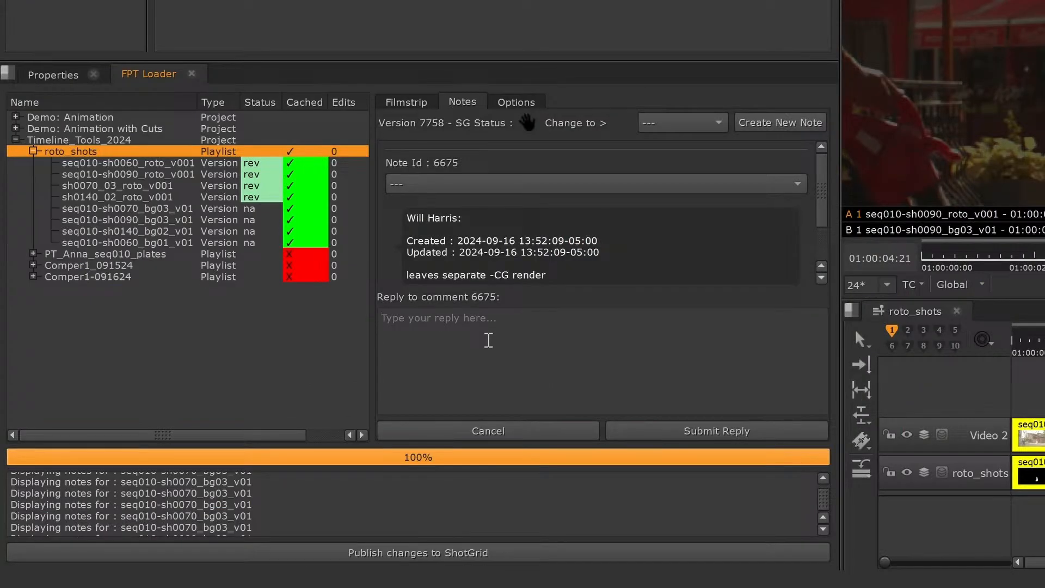
pyautogui.write('Rea')
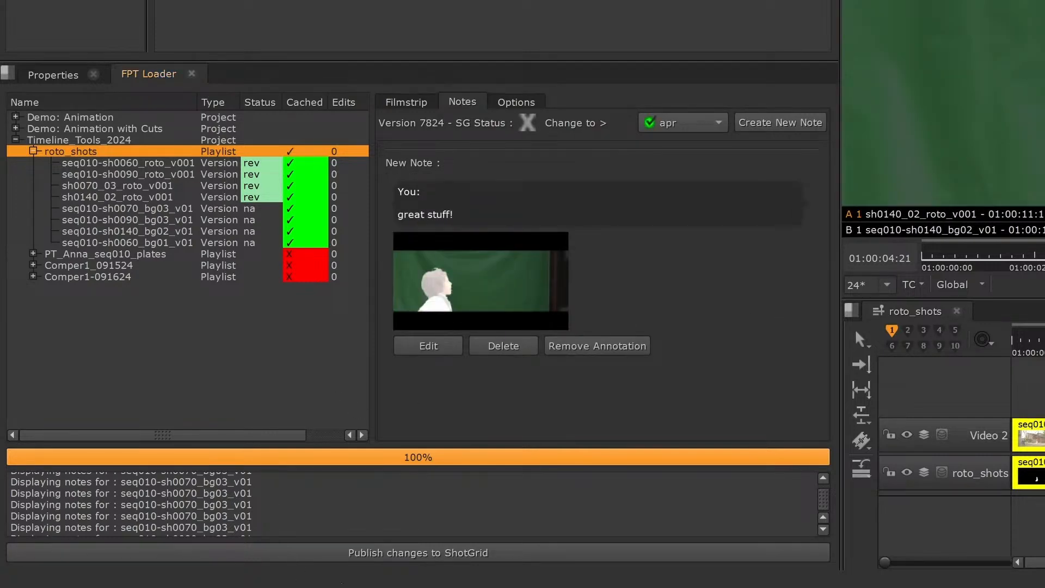
# Publish the status and note changes to ShotGrid, checking every entry in the Change Report before submitting
pyautogui.click(405, 556)
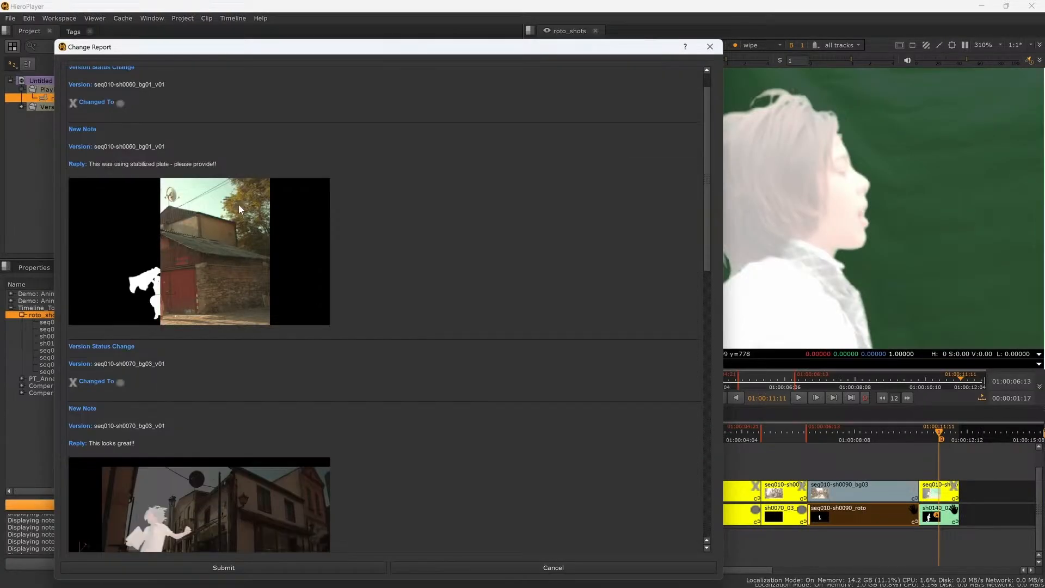
pyautogui.scroll(-7, 239, 204)
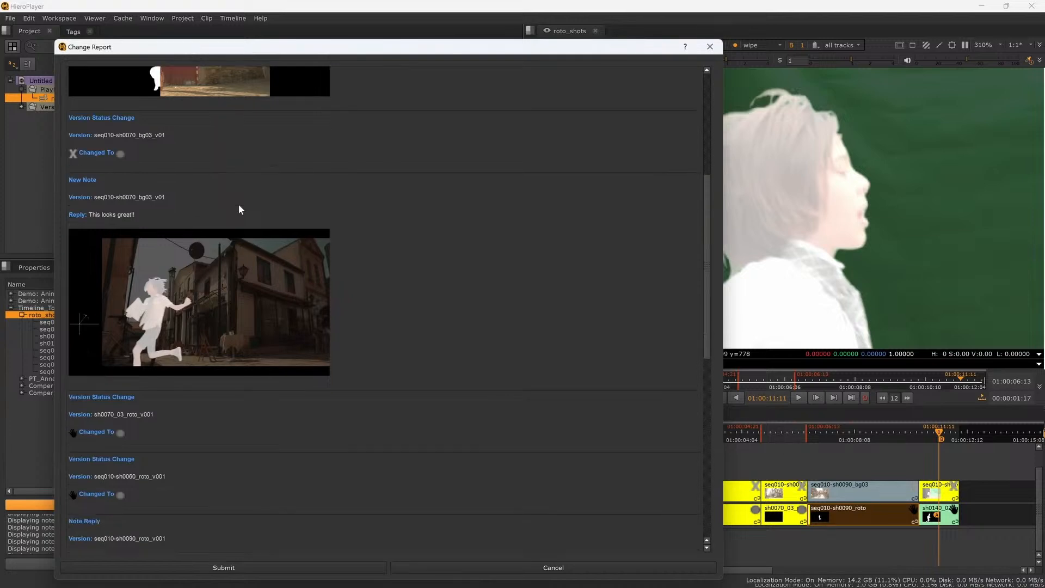
pyautogui.scroll(-9, 239, 207)
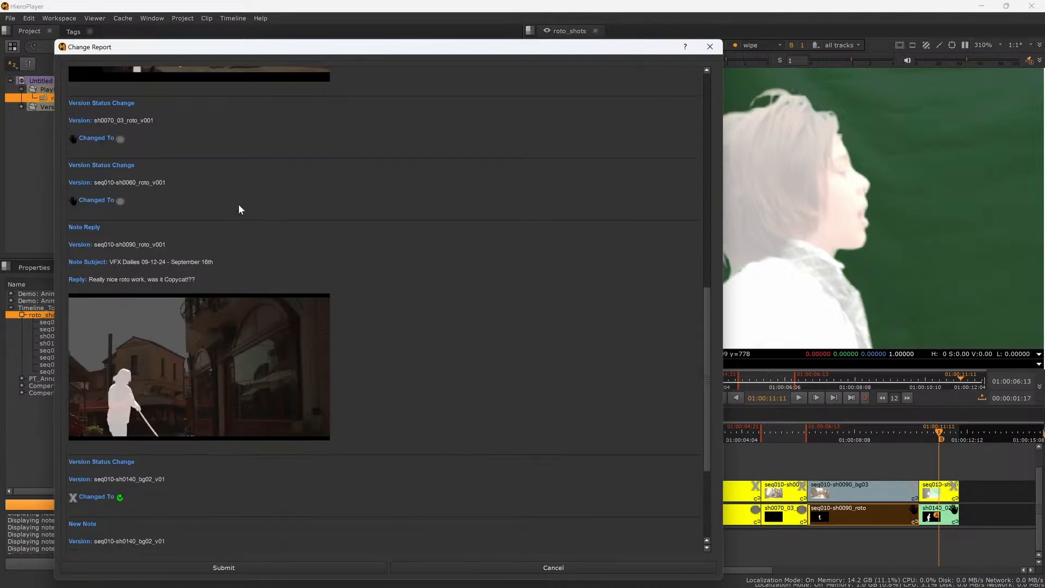
pyautogui.scroll(-5, 238, 207)
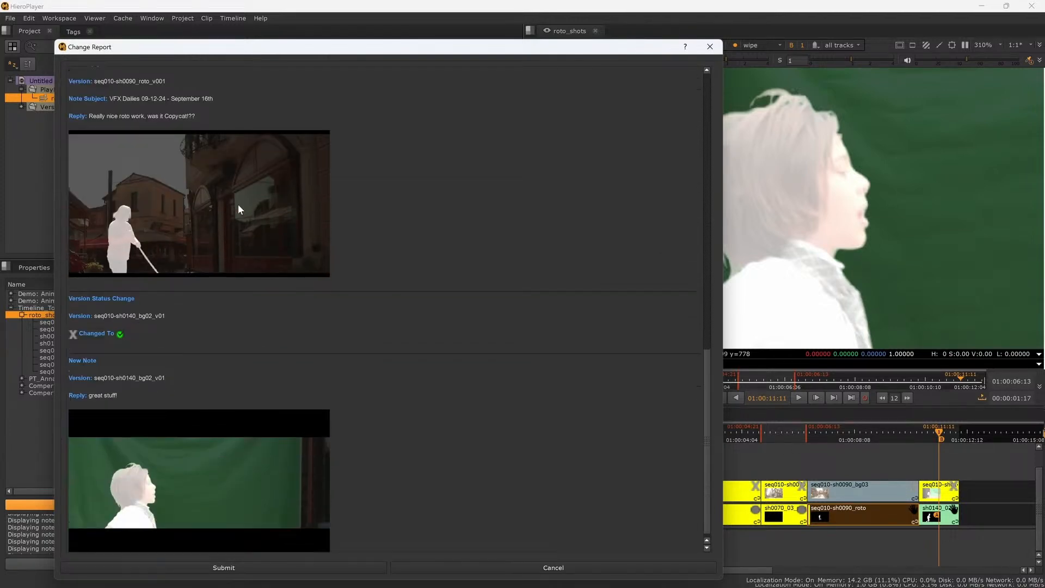
pyautogui.scroll(-1, 238, 209)
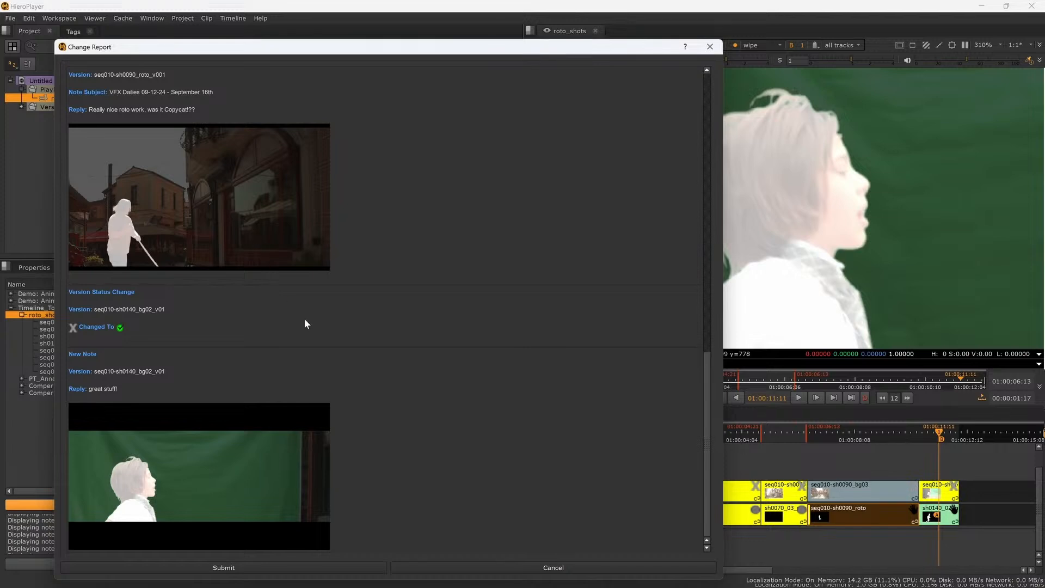
pyautogui.click(364, 567)
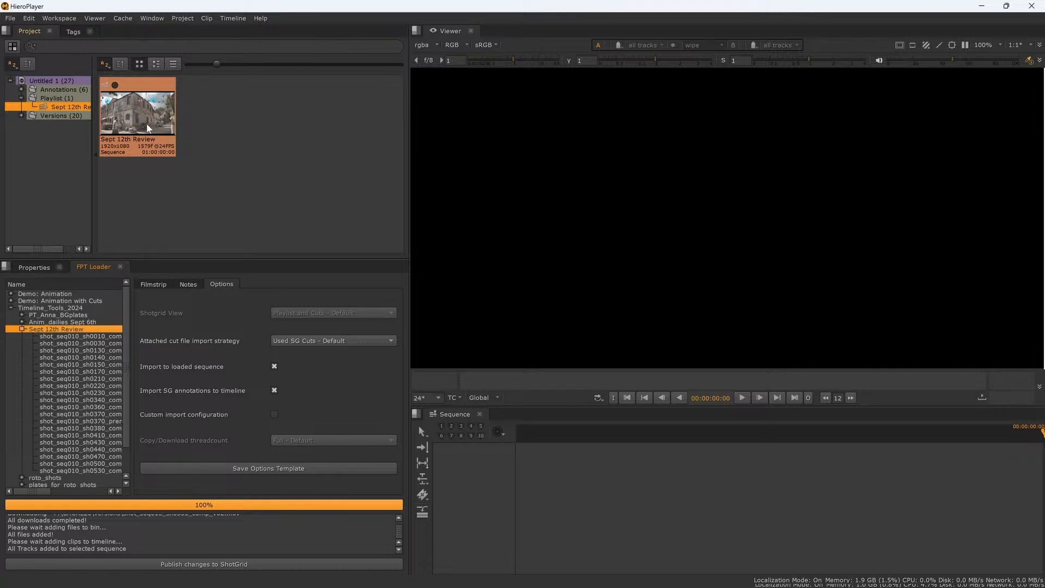
# Open the Sept 12th Review sequence, go to the annotated shot_seq010_sh0360 comp and display its notes
pyautogui.click(139, 104)
pyautogui.doubleClick(141, 113)
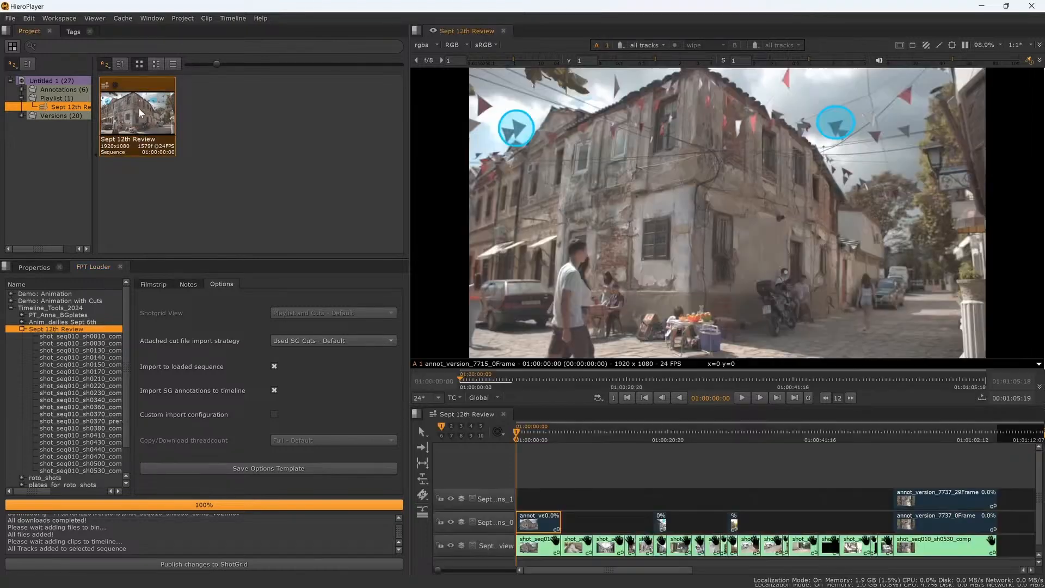
pyautogui.moveTo(526, 434); pyautogui.dragTo(732, 464)
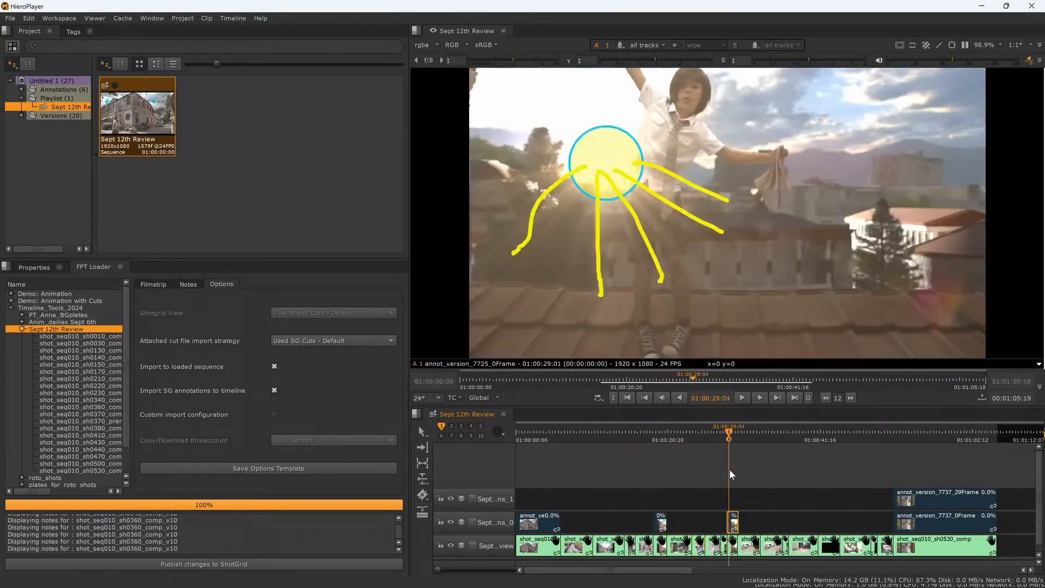
pyautogui.click(187, 285)
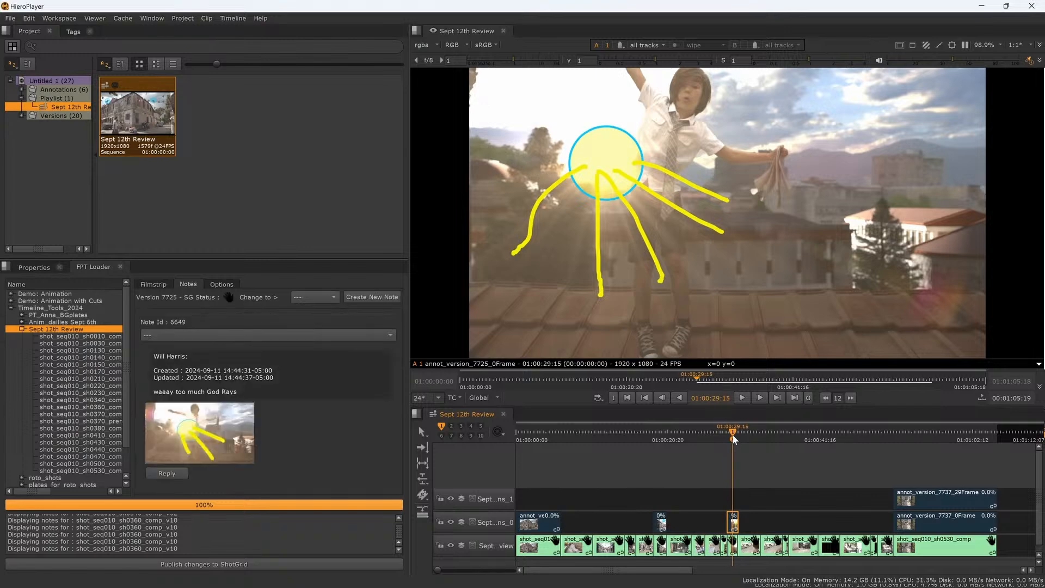
# Go to the annotated shot_seq010_sh0530 comp and read through its notes down to the one about missing wires
pyautogui.moveTo(740, 474)
pyautogui.mouseDown()
pyautogui.moveTo(844, 446)
pyautogui.moveTo(936, 455)
pyautogui.mouseUp()
pyautogui.scroll(-3, 285, 415)
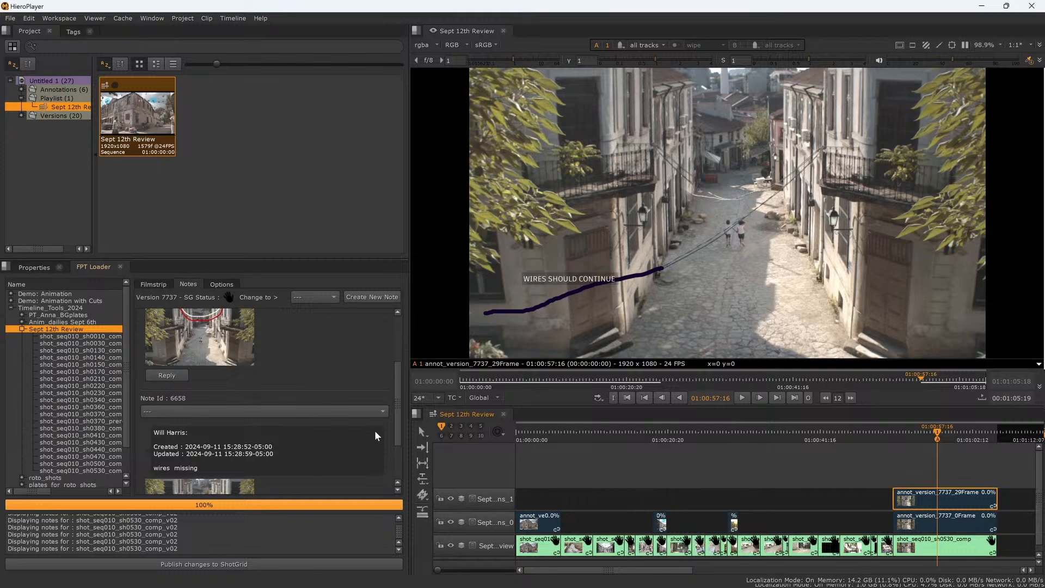
pyautogui.moveTo(396, 423); pyautogui.dragTo(382, 351)
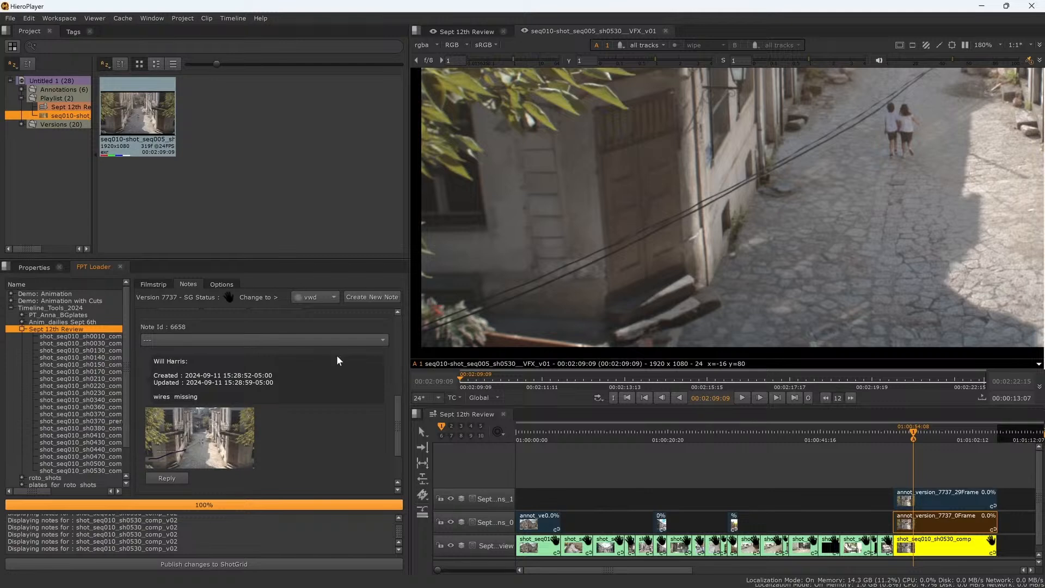
# Add the zoomed-in wires frame as an annotation to the "WORKING ON IT ALREADY" reply on the shot_seq010_sh0530 comp
pyautogui.scroll(-3, 221, 419)
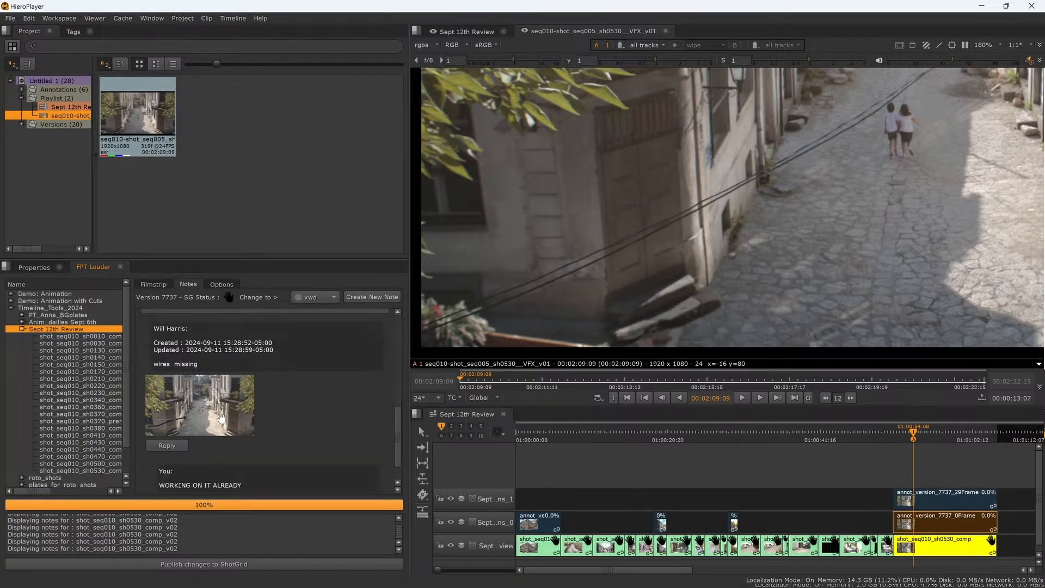
pyautogui.click(277, 478)
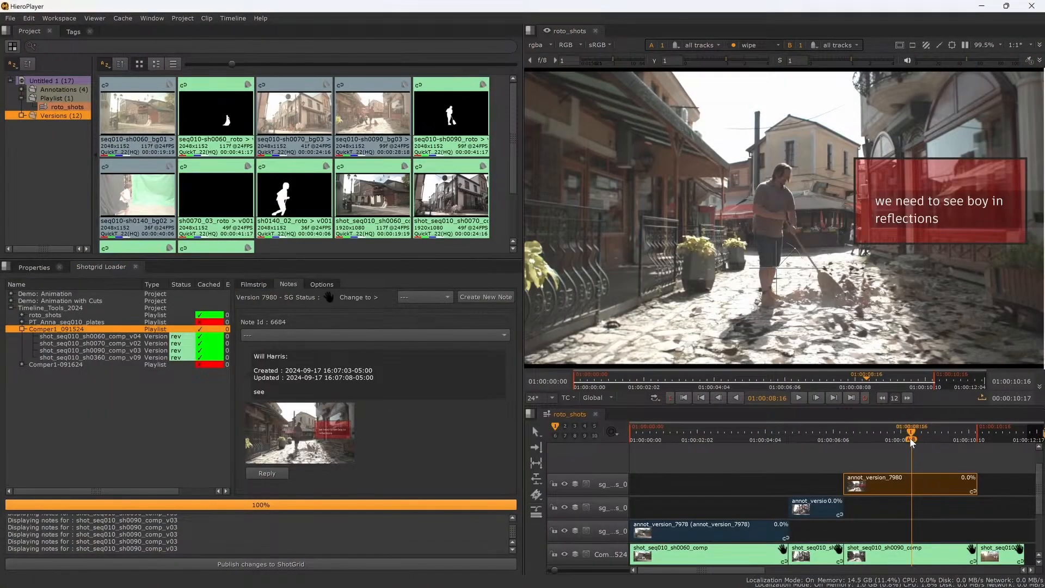
# Go to the annotated shot_seq010_sh0360 comp, set its status to vwd and reply "got it" to the God Rays note
pyautogui.moveTo(913, 437); pyautogui.dragTo(804, 467)
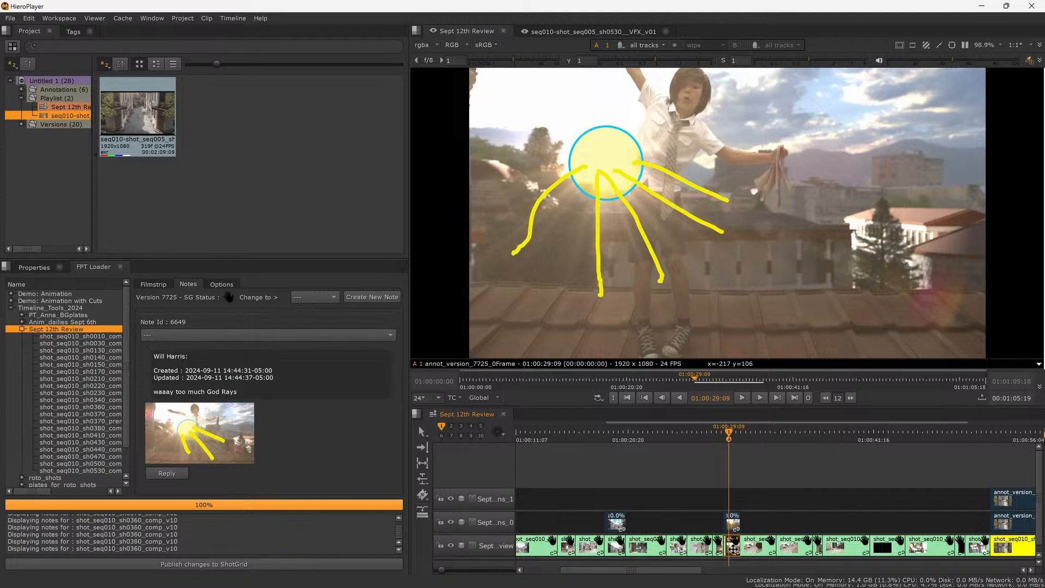
pyautogui.scroll(5, 733, 549)
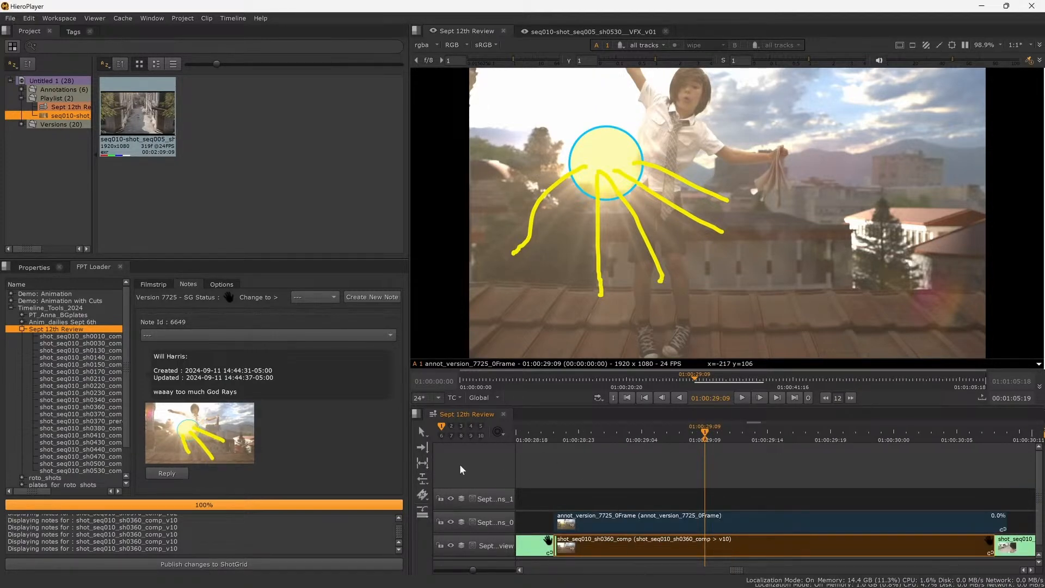
pyautogui.click(308, 298)
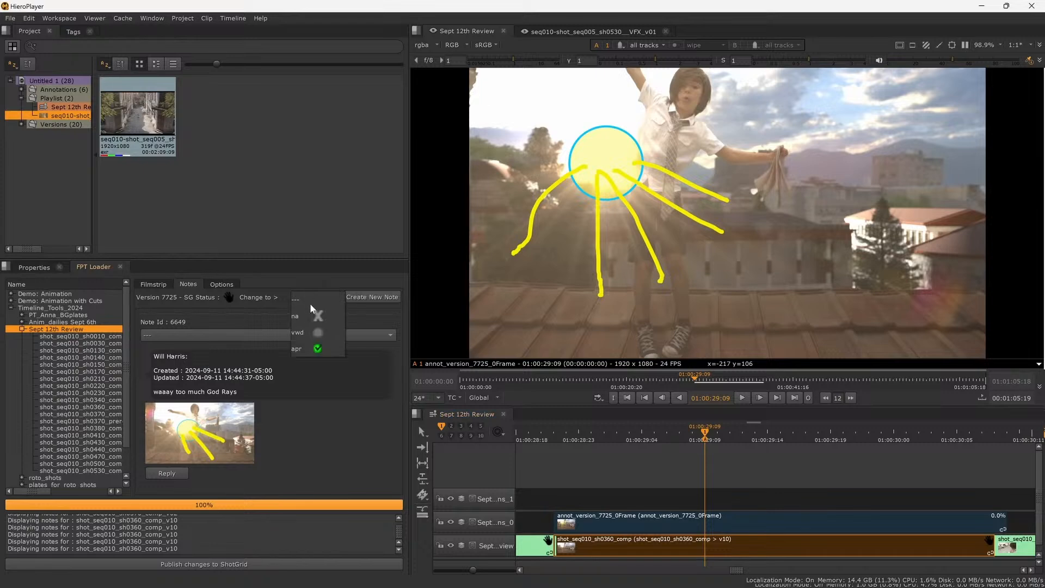
pyautogui.click(313, 332)
pyautogui.click(183, 473)
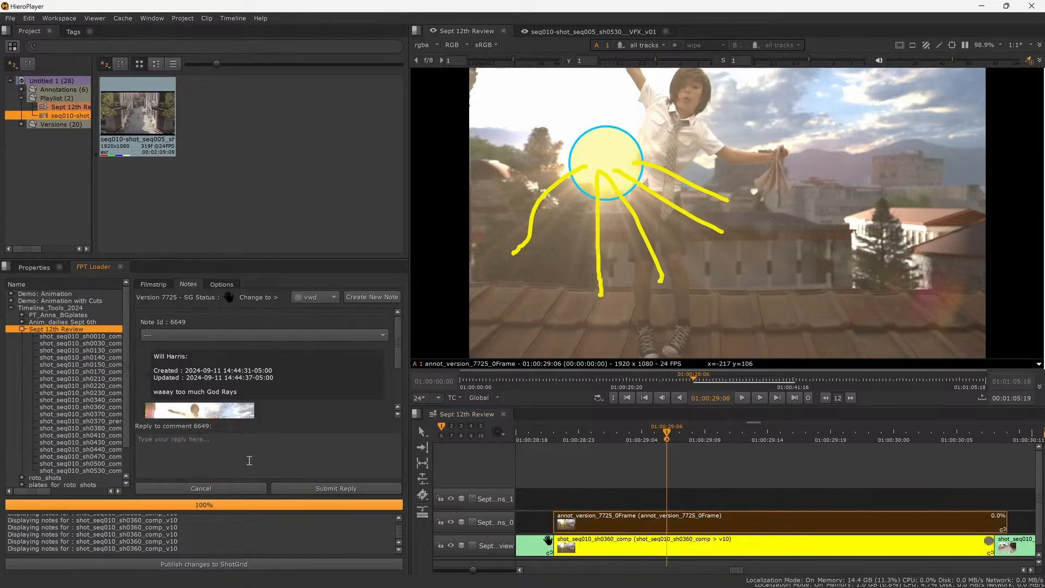
pyautogui.write('got it')
pyautogui.click(345, 488)
# Place the sh0130 comp above the annotated sh0170 comp and reply "Like this?" to the note about matching the sky
pyautogui.click(662, 432)
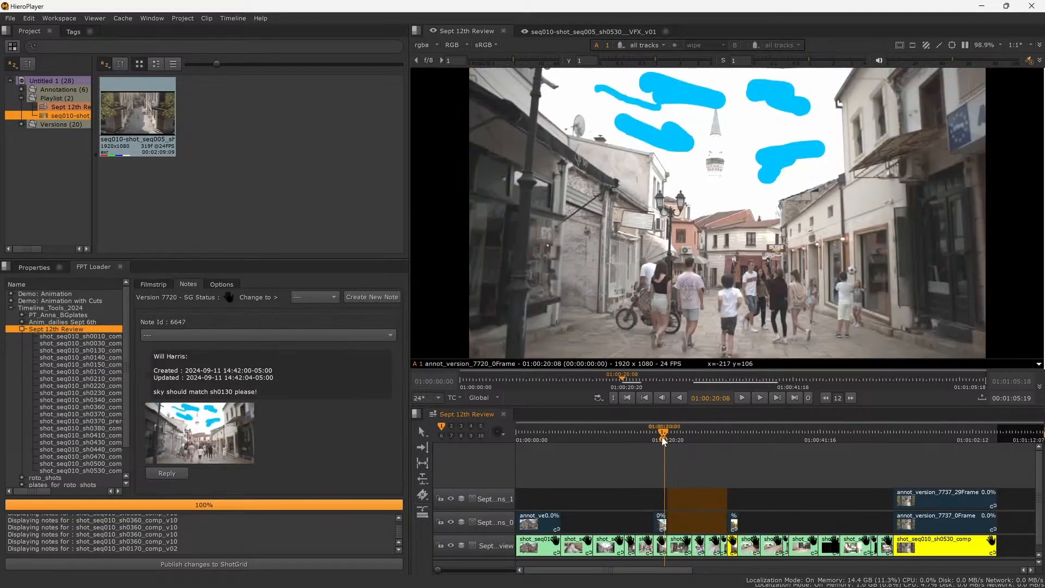
pyautogui.scroll(2, 662, 551)
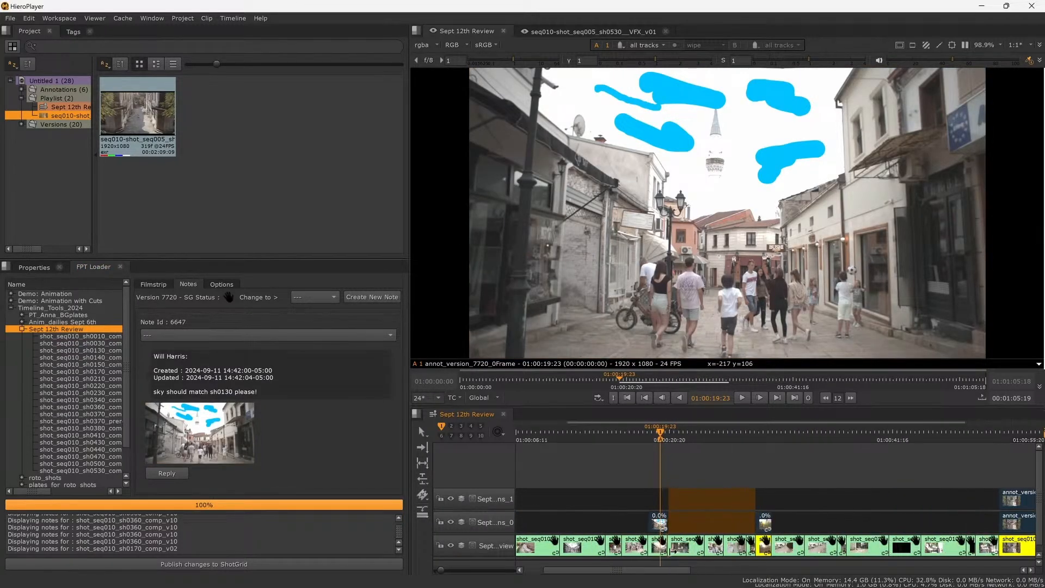
pyautogui.click(646, 546)
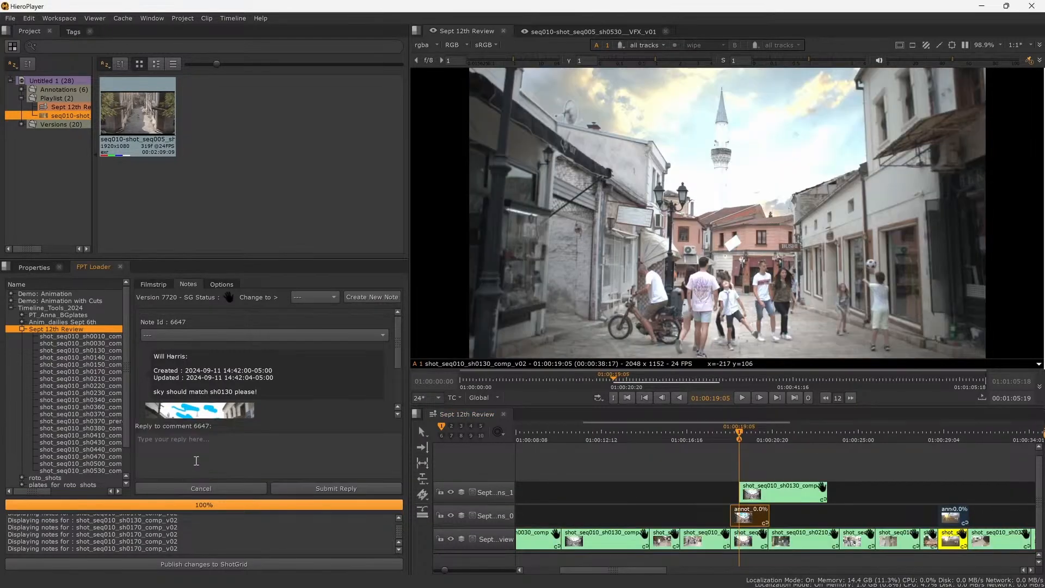
pyautogui.write('Li')
pyautogui.click(336, 489)
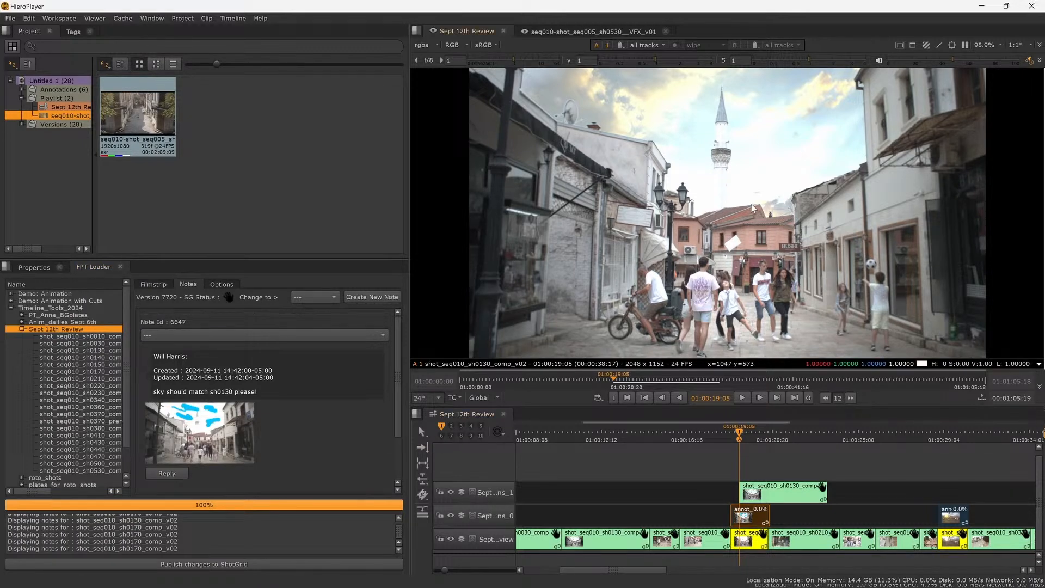
# Frame the sky around the minaret in the sh0130 comp and add that view as an annotation to the "Like this?" reply
pyautogui.scroll(6, 760, 205)
pyautogui.scroll(-2, 760, 205)
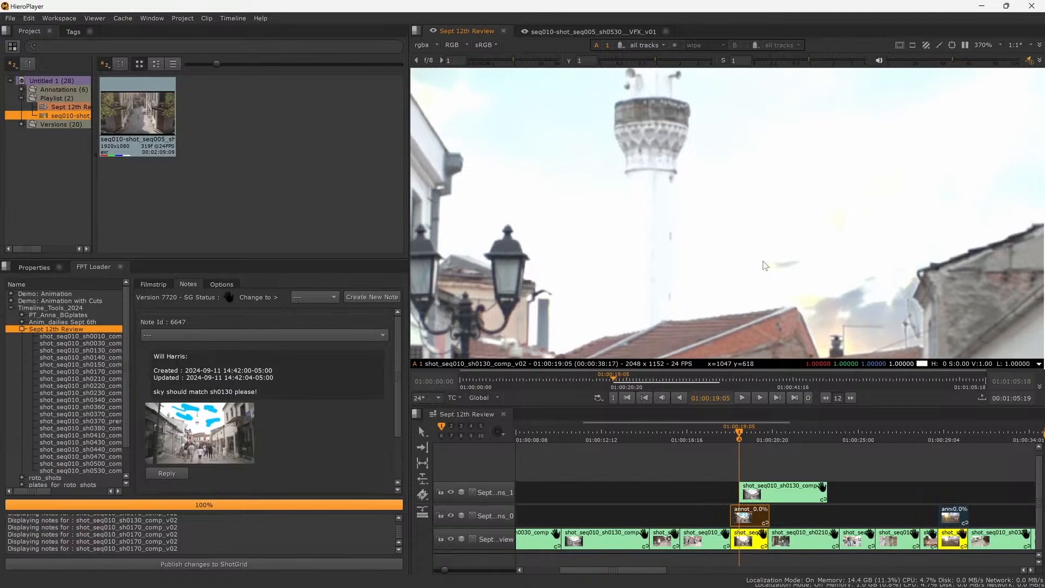
pyautogui.moveTo(781, 296); pyautogui.dragTo(785, 305)
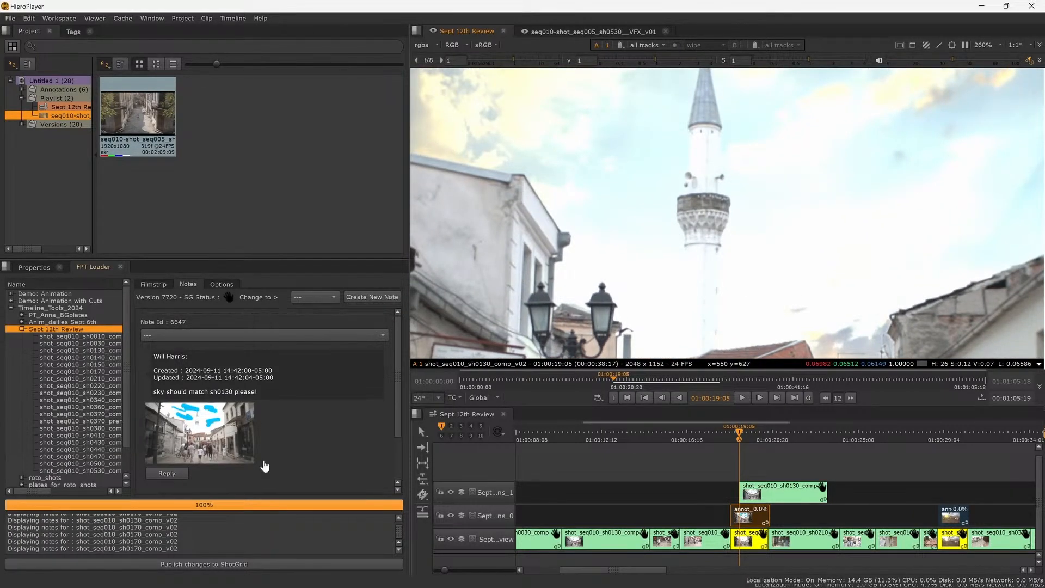
pyautogui.scroll(-2, 266, 462)
pyautogui.click(274, 478)
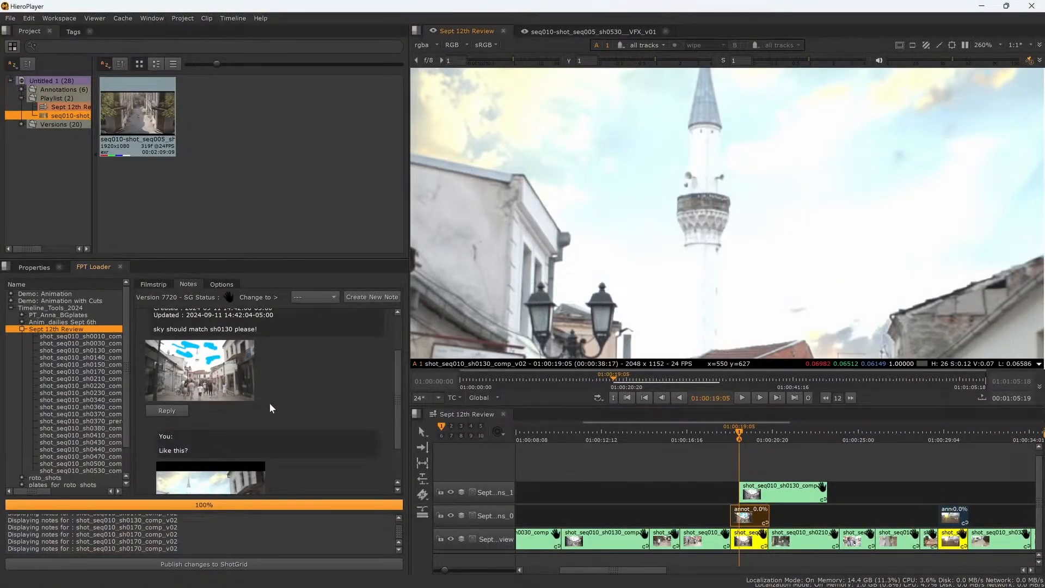
# Publish the changes to ShotGrid, reading through all status changes and replies in the Change Report before submitting
pyautogui.click(204, 564)
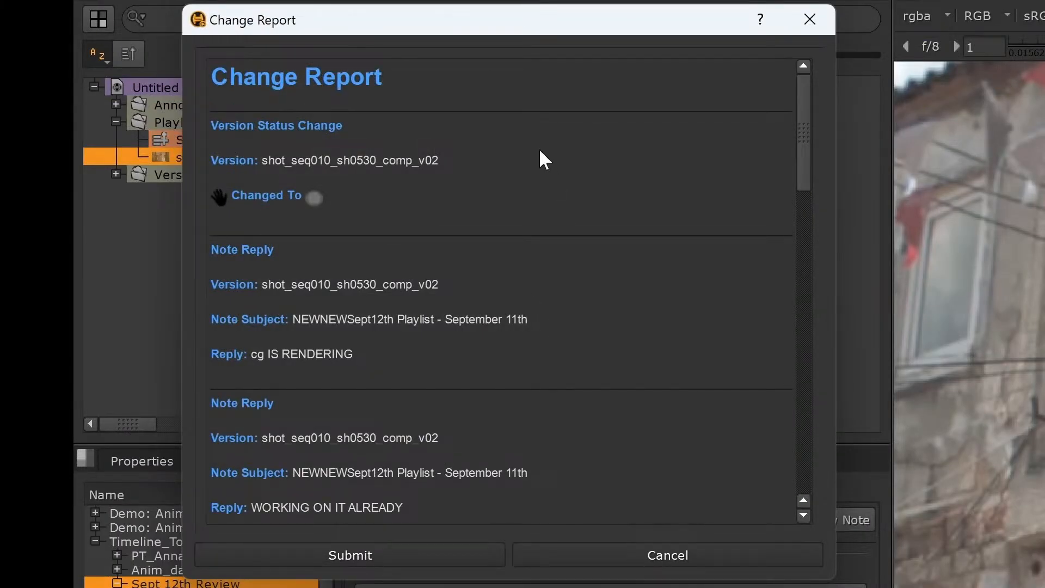
pyautogui.scroll(-8, 540, 152)
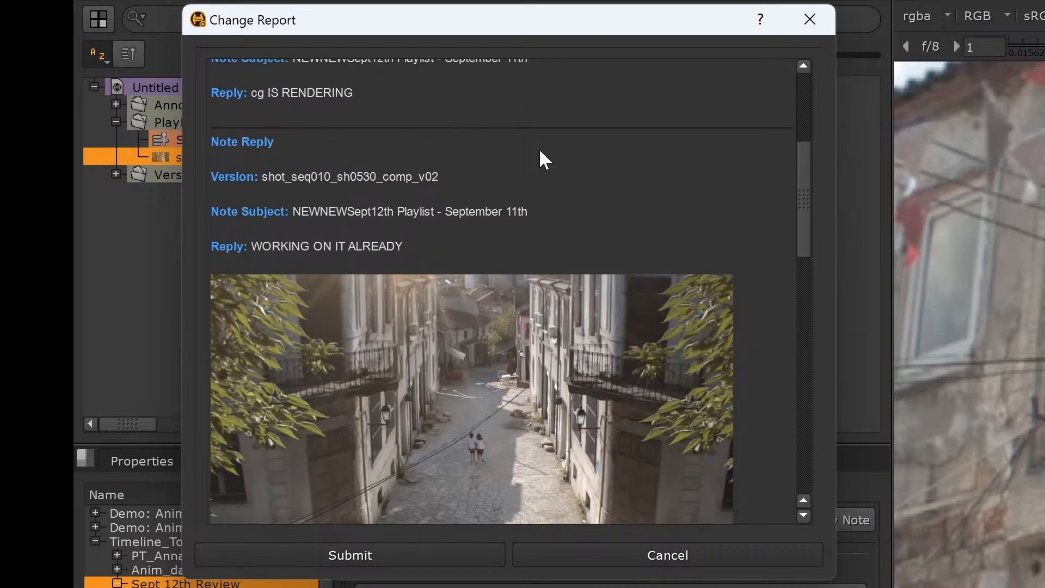
pyautogui.scroll(-12, 540, 156)
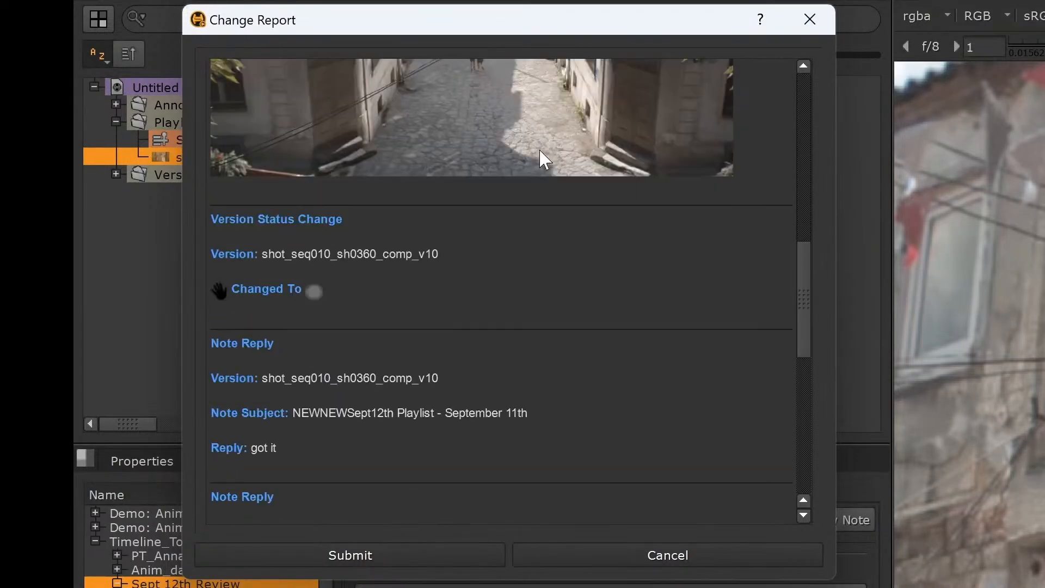
pyautogui.scroll(-8, 541, 152)
pyautogui.scroll(-6, 541, 153)
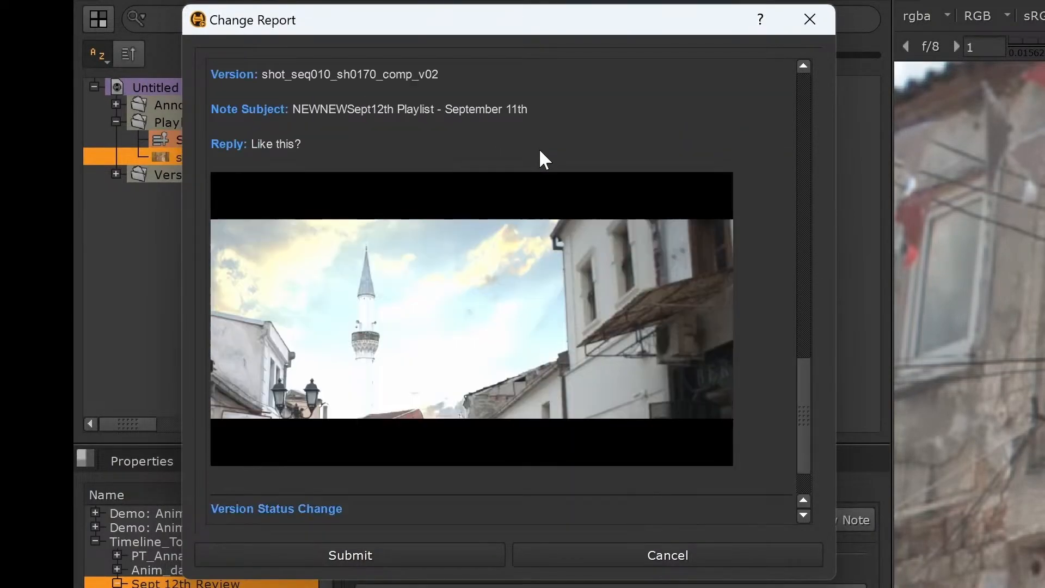
pyautogui.scroll(-2, 540, 153)
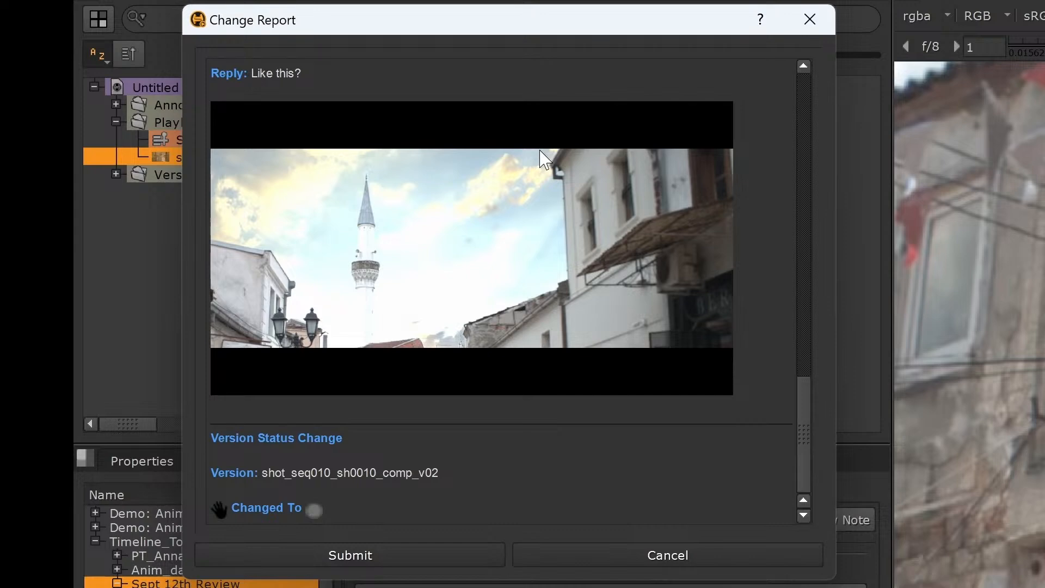
pyautogui.click(387, 554)
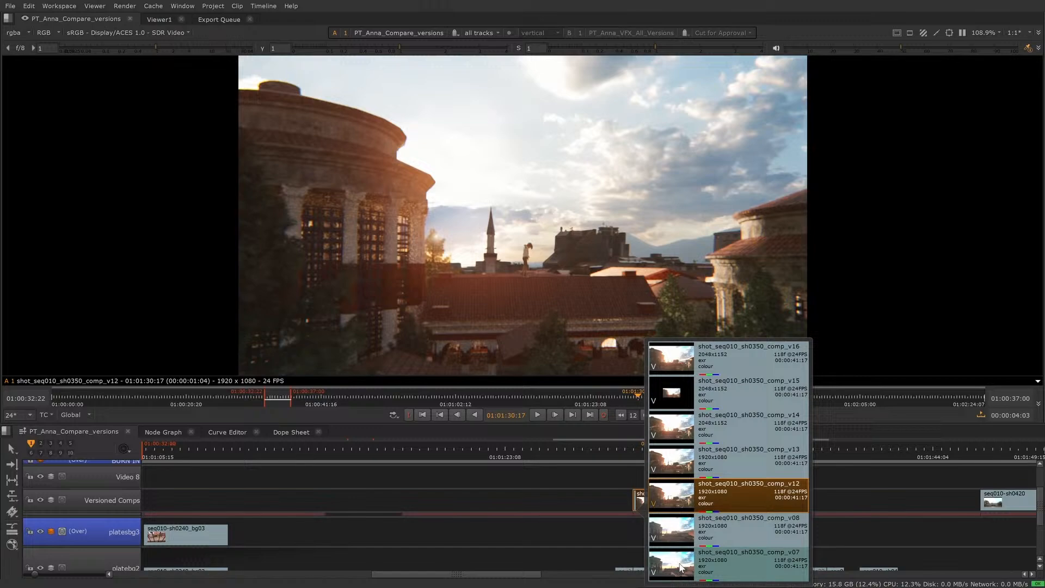
# Step the shot_seq010_sh0350 and shot_seq010_sh0060 comps up through their newer versions on the Versioned Comps track
pyautogui.press('Up')
pyautogui.press('Up')
pyautogui.press('Up')
pyautogui.press('Up')
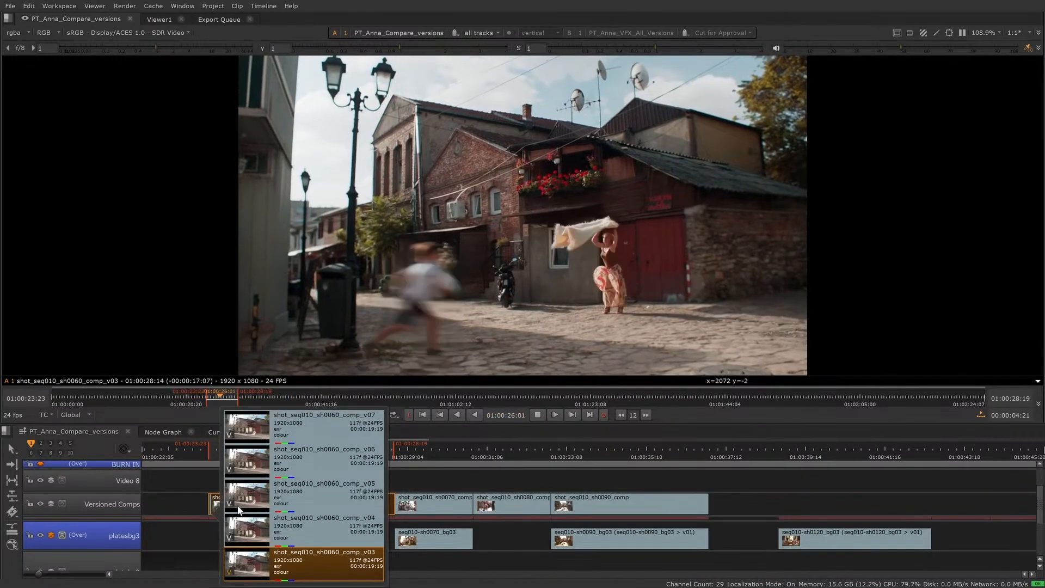
pyautogui.press('Up')
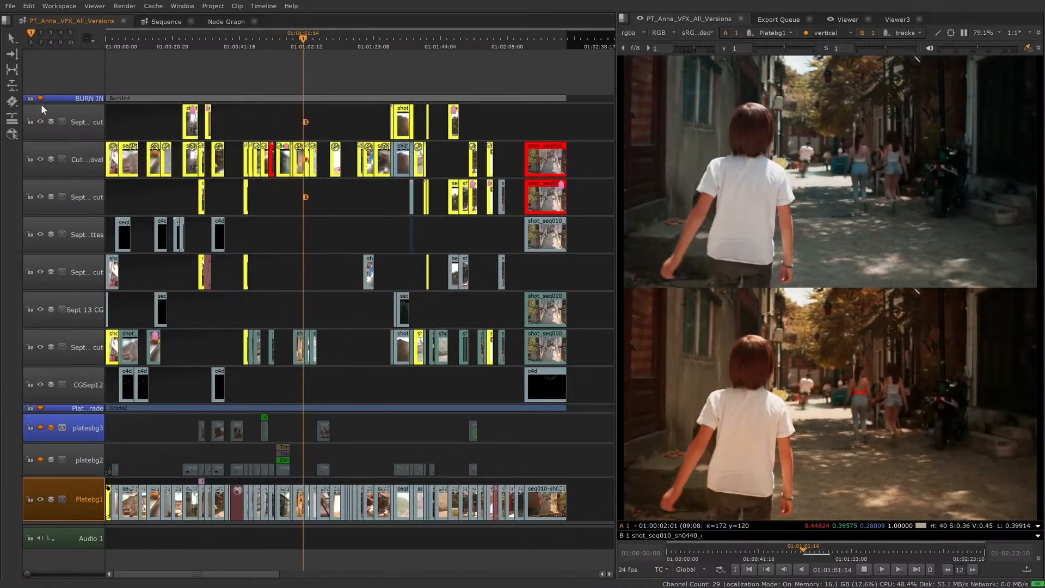
# Play through the PT_Anna_VFX_All_Versions sequence at increasing speed, comparing the comps with the Platebg1 plates in the vertical split
pyautogui.press('l')
pyautogui.press('l')
pyautogui.press('l')
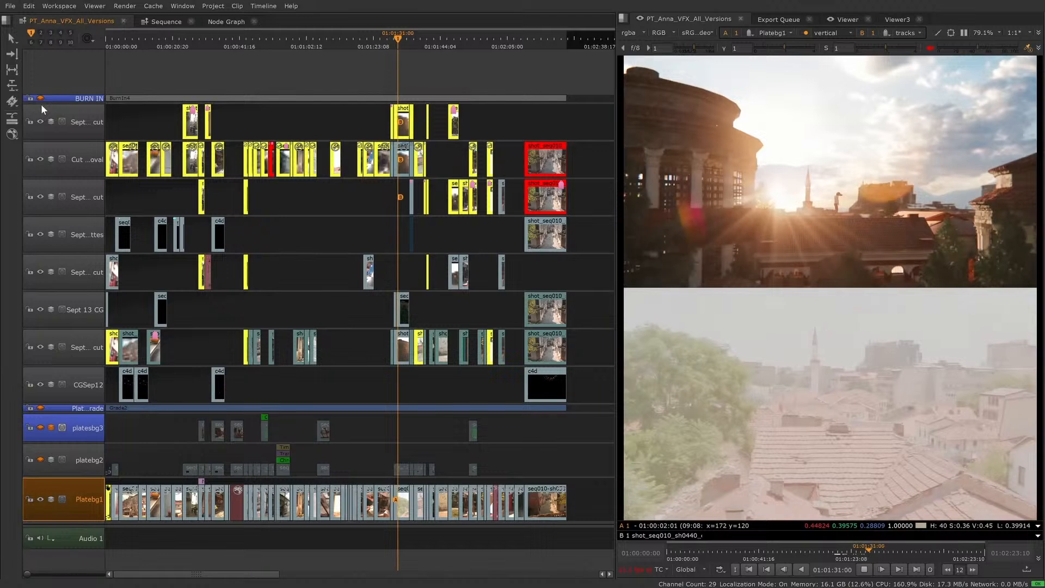
pyautogui.press('k')
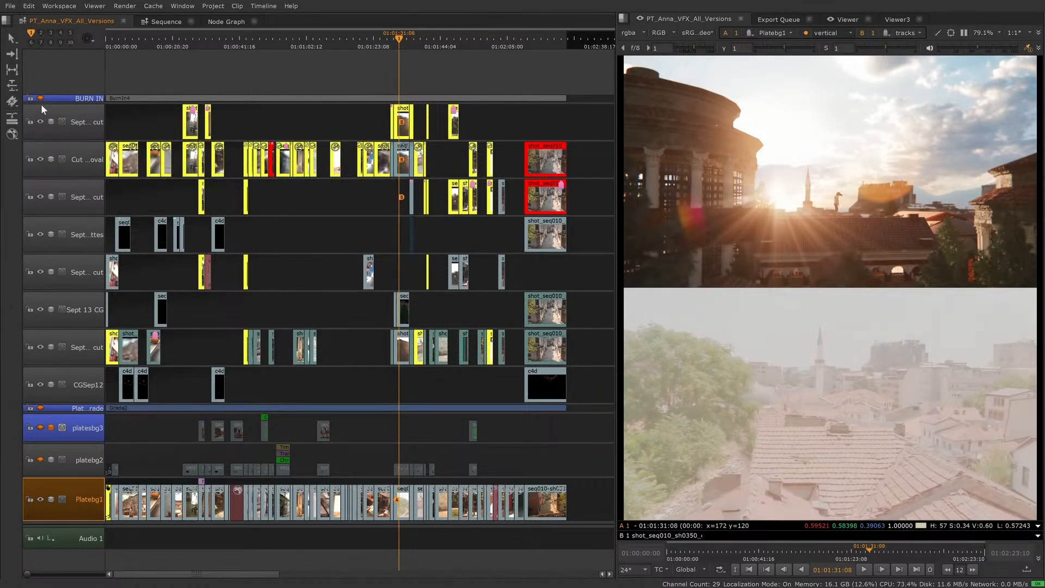
pyautogui.press('l')
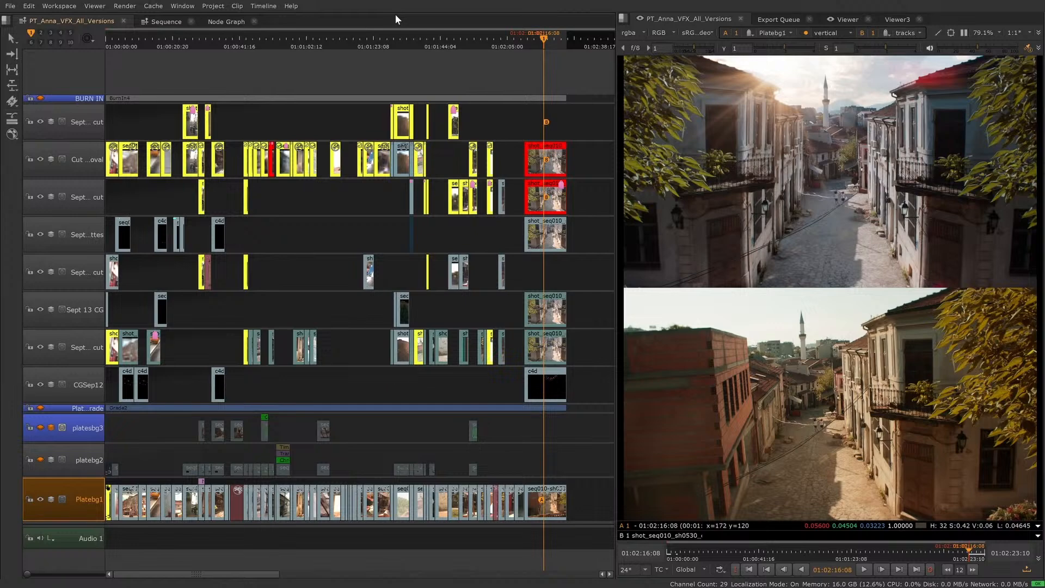
# Reveal the Shotgrid Loader, expand Timeline_Tools_2024 and load the last_2_shots playlist into the PT_Anna_VFX_All_Versions sequence as new tracks
pyautogui.moveTo(395, 13); pyautogui.dragTo(371, 376)
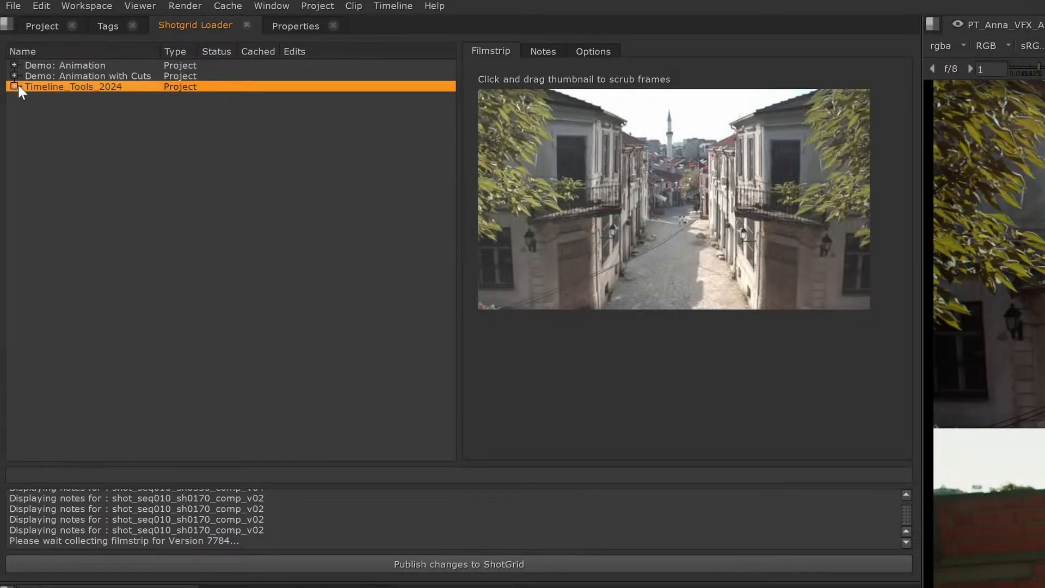
pyautogui.click(11, 60)
pyautogui.click(31, 160)
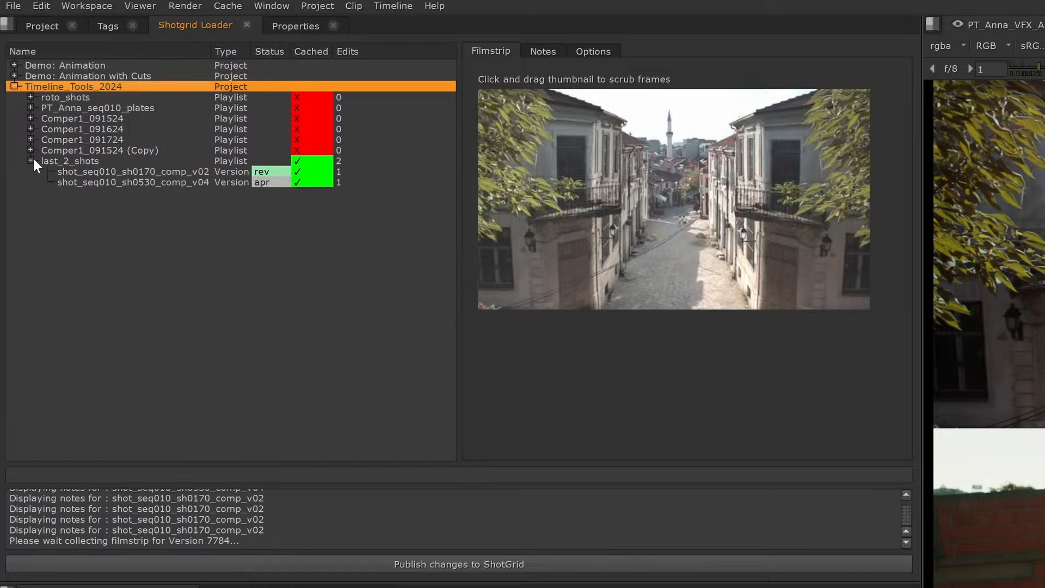
pyautogui.click(65, 164)
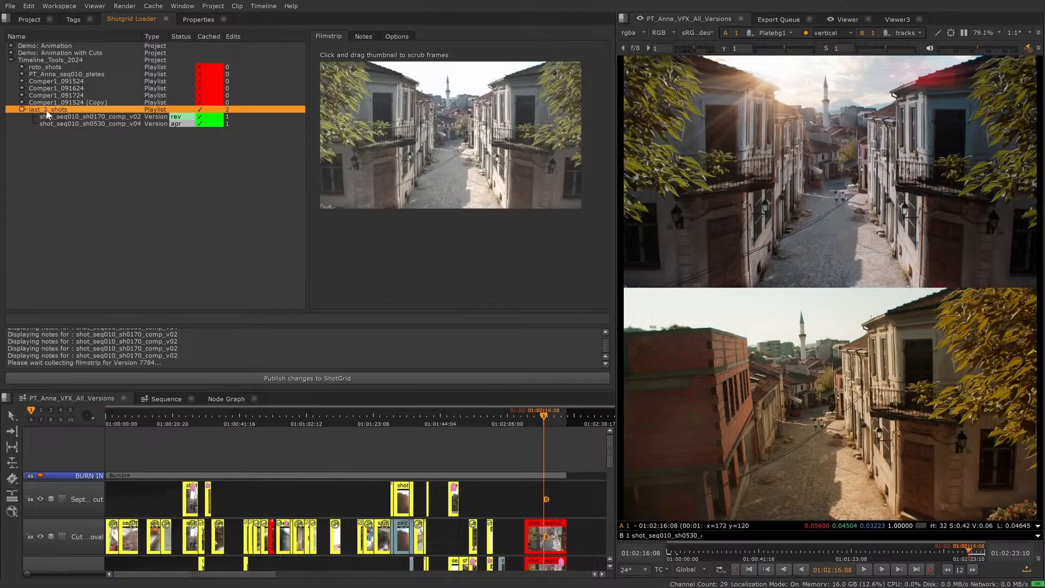
pyautogui.rightClick(67, 162)
pyautogui.click(300, 182)
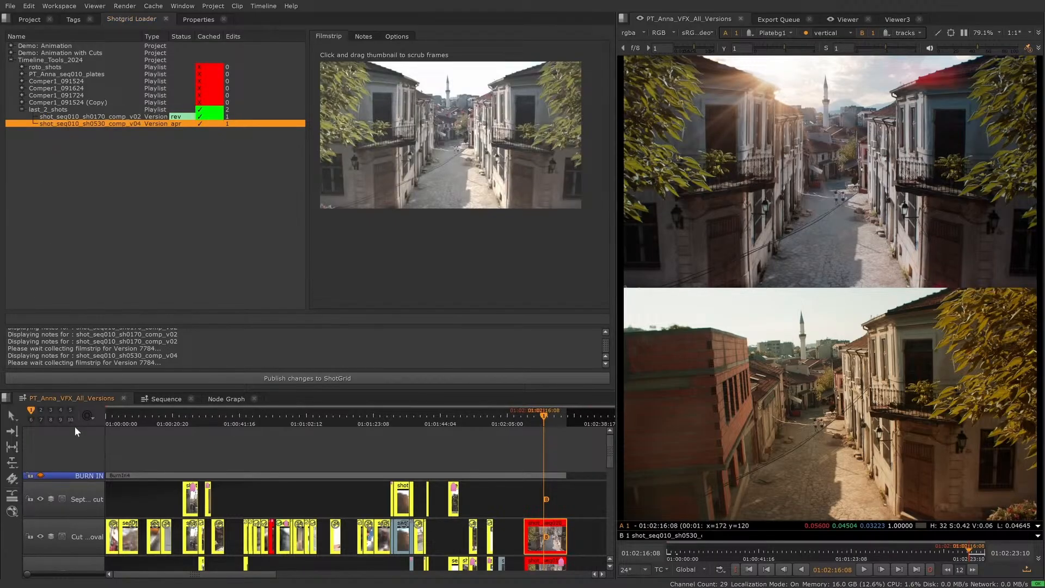
# Go to the loaded shot_seq010_sh0170 comp on the timeline and select its annotation clip above it
pyautogui.click(272, 418)
pyautogui.scroll(4, 273, 417)
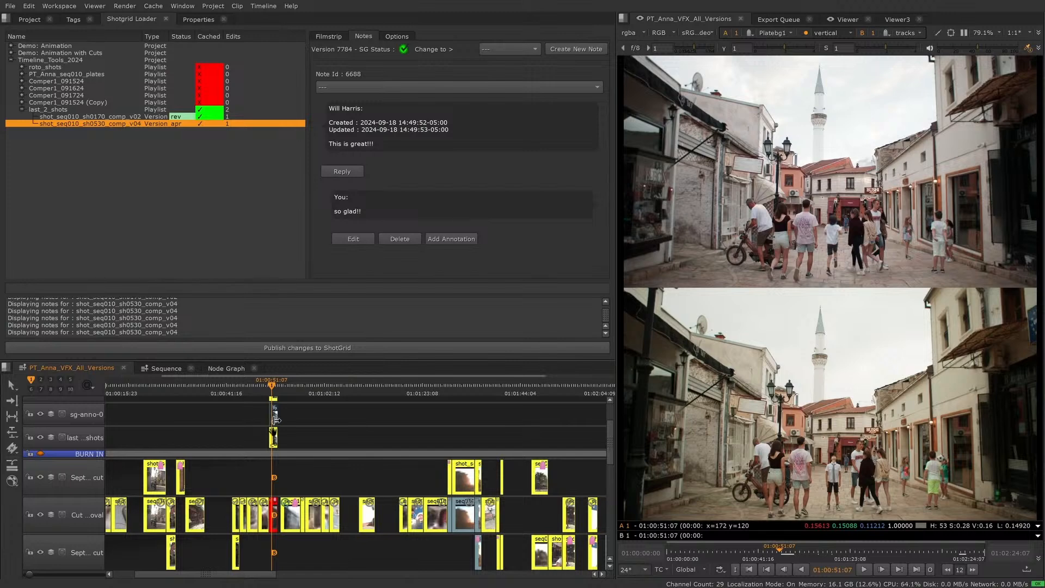
pyautogui.scroll(2, 278, 414)
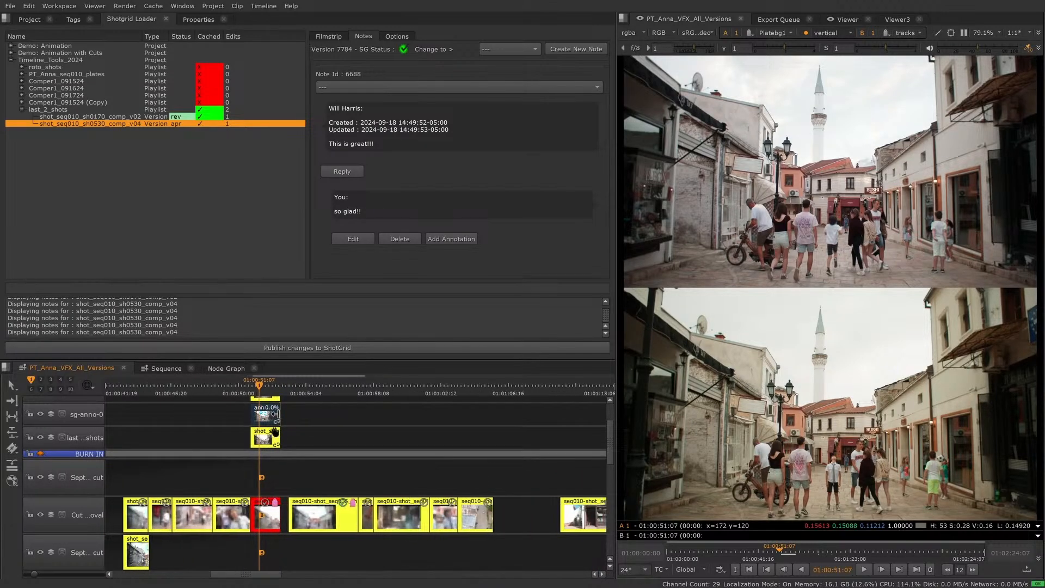
pyautogui.click(266, 414)
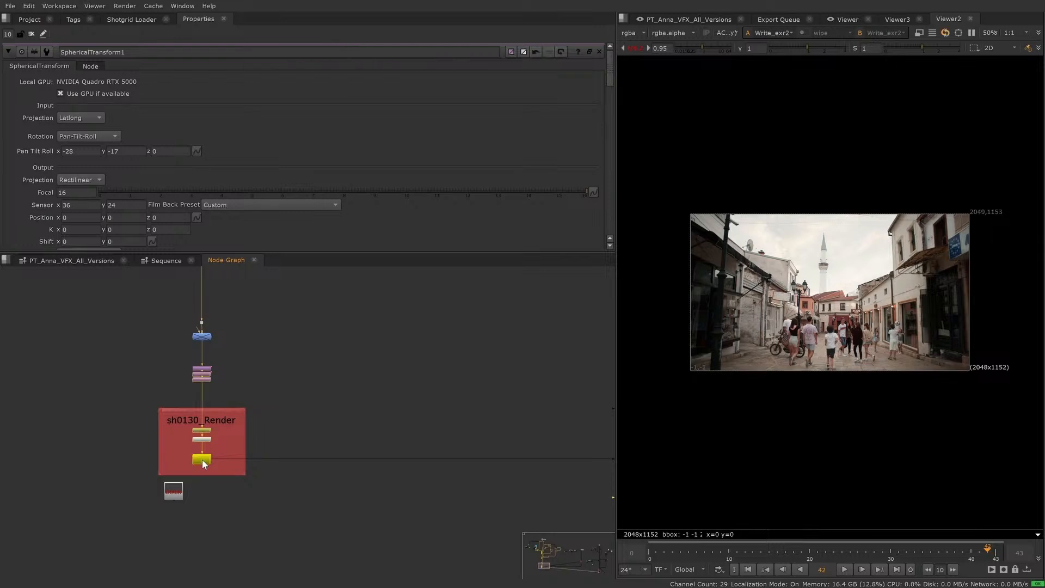
# Open the SphericalTransform1 node in the SKY backdrop of the comp's node tree and adjust its roll (z) to -2
pyautogui.scroll(-3, 279, 367)
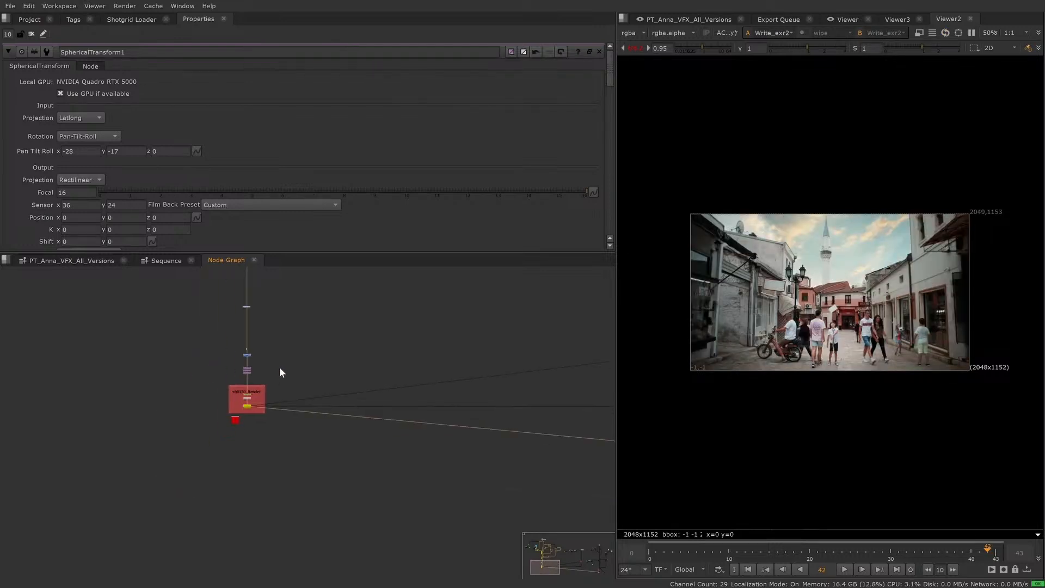
pyautogui.scroll(5, 280, 366)
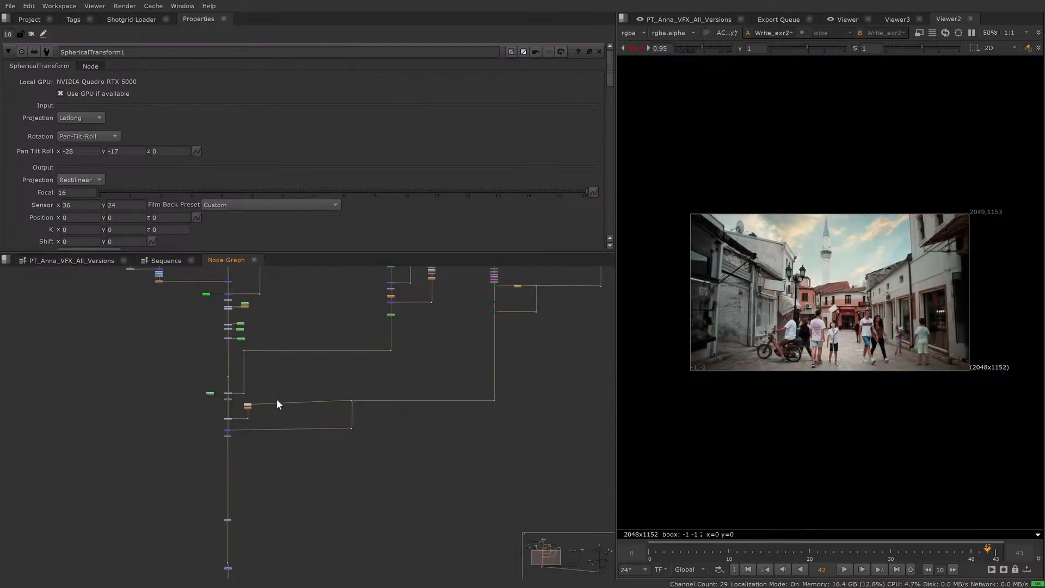
pyautogui.moveTo(283, 391); pyautogui.dragTo(416, 540)
pyautogui.scroll(4, 295, 413)
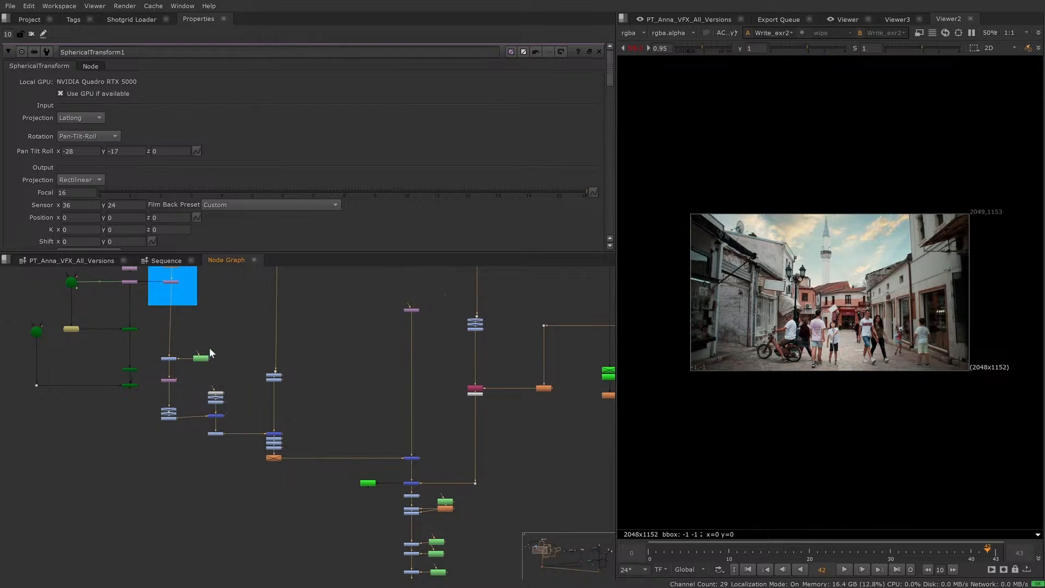
pyautogui.scroll(1, 209, 347)
pyautogui.moveTo(256, 414); pyautogui.dragTo(316, 522)
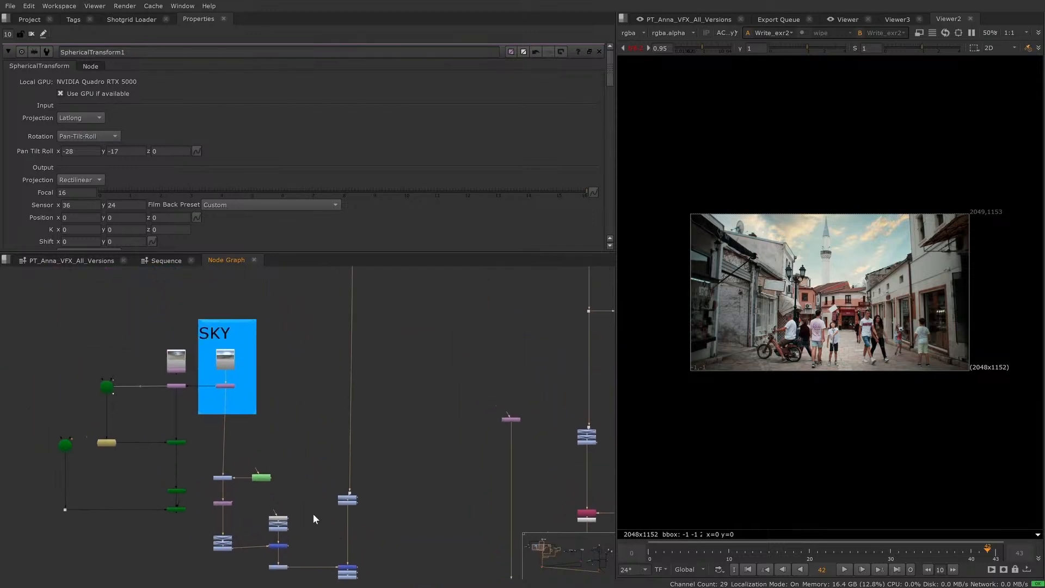
pyautogui.doubleClick(226, 385)
pyautogui.click(180, 151)
pyautogui.press('Up')
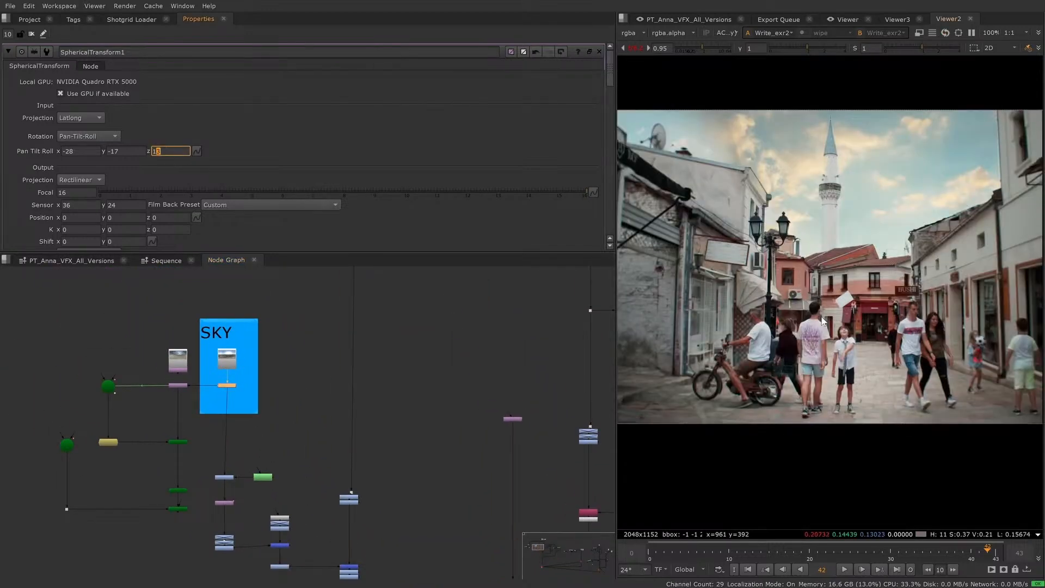
pyautogui.press('Up')
pyautogui.press('Up')
pyautogui.press('Up')
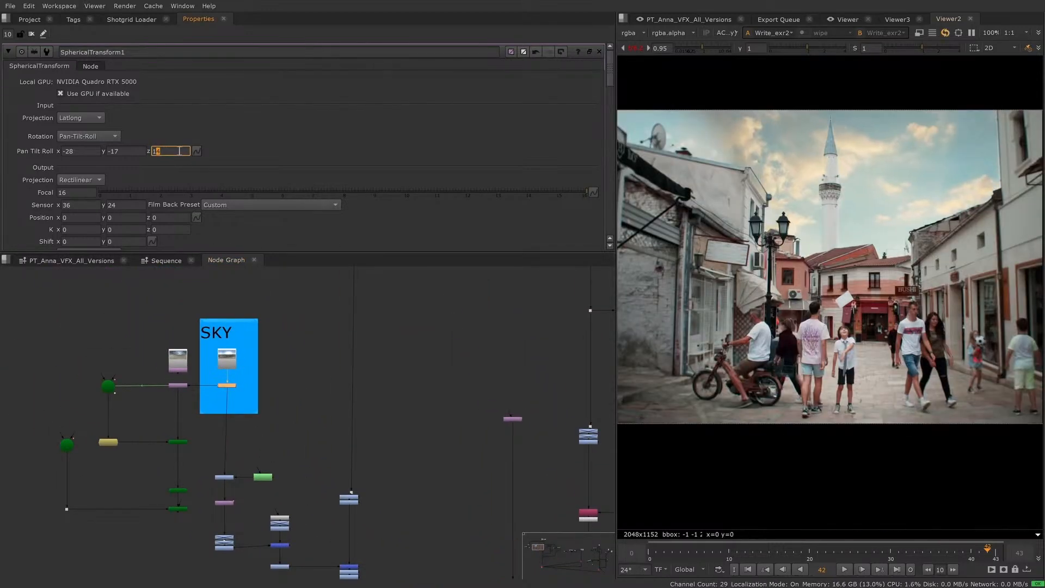
pyautogui.press('Up')
pyautogui.press('Up')
pyautogui.press('Up')
pyautogui.press('Up')
pyautogui.press('Up')
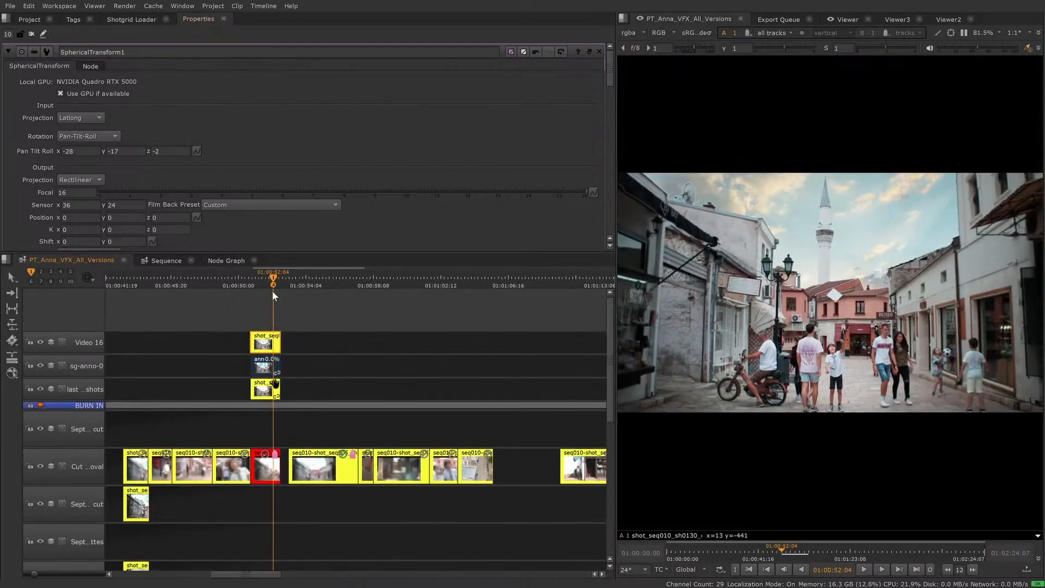
# Scrub back over the new comp on the Video 16 track to check the adjusted sky
pyautogui.moveTo(273, 290); pyautogui.dragTo(259, 285)
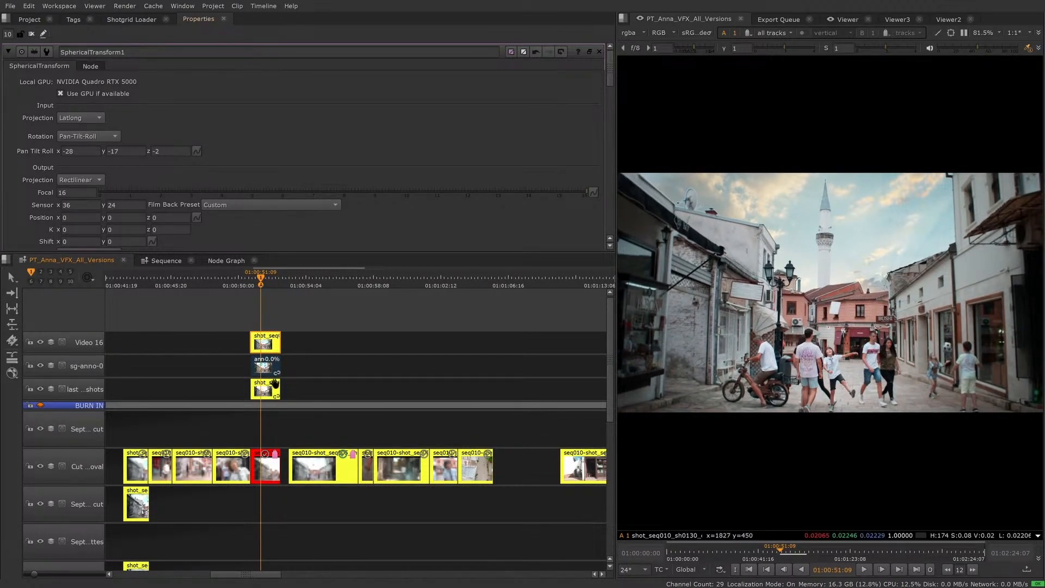